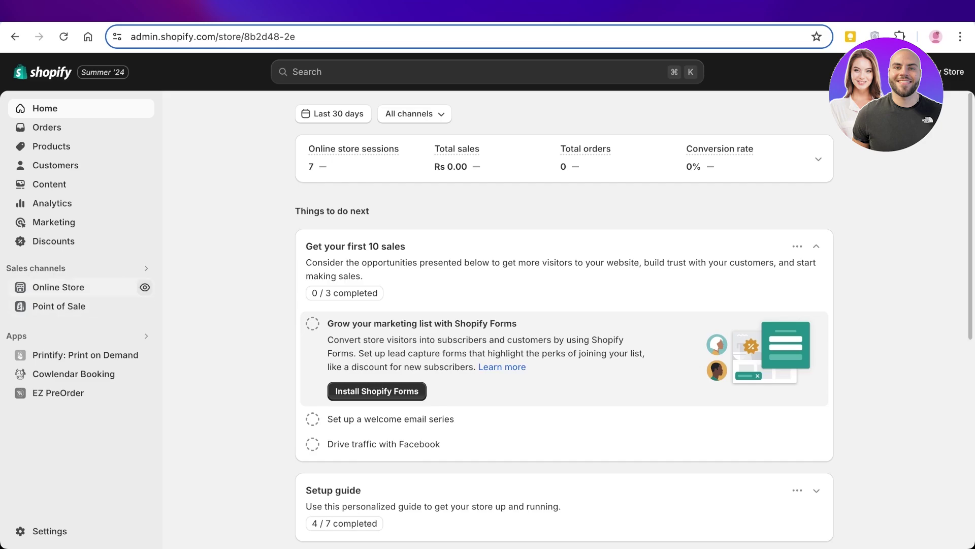
# View the live online store and look through its home page and product catalog
pyautogui.click(144, 287)
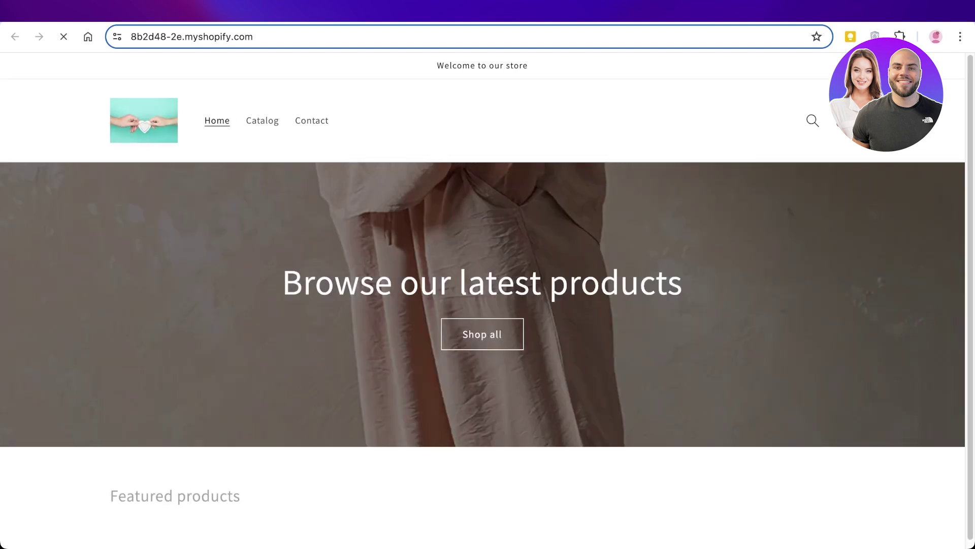
pyautogui.scroll(-15, 482, 304)
pyautogui.scroll(15, 483, 304)
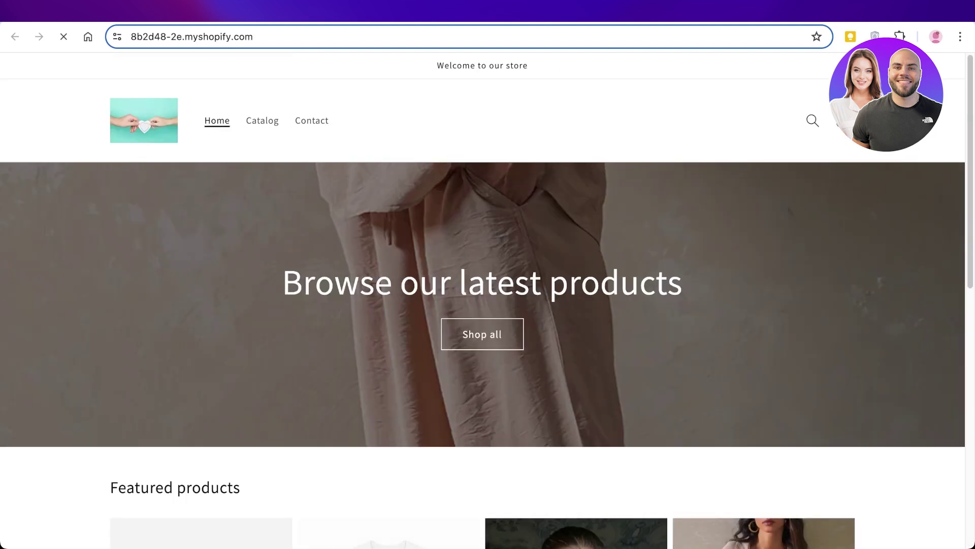
pyautogui.click(262, 121)
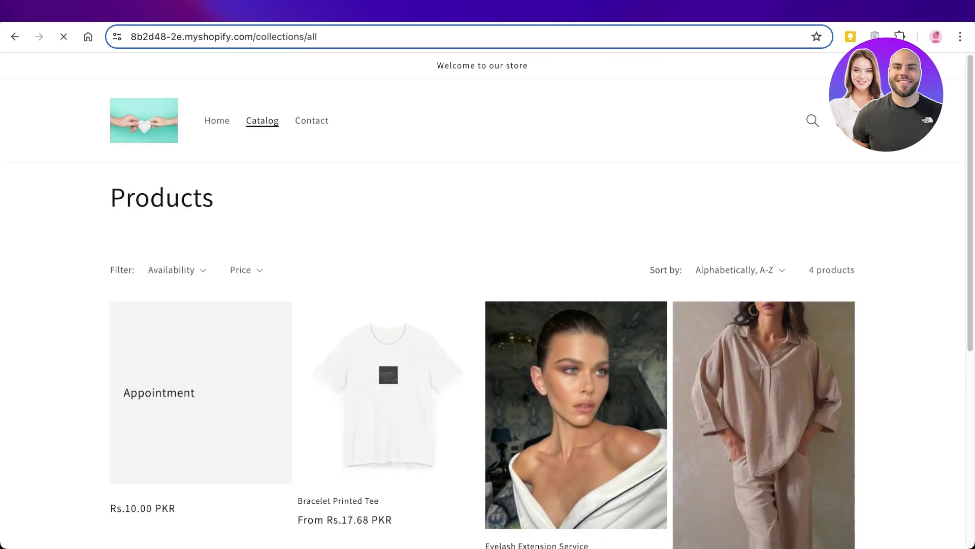
pyautogui.scroll(-6, 487, 299)
pyautogui.scroll(4, 488, 299)
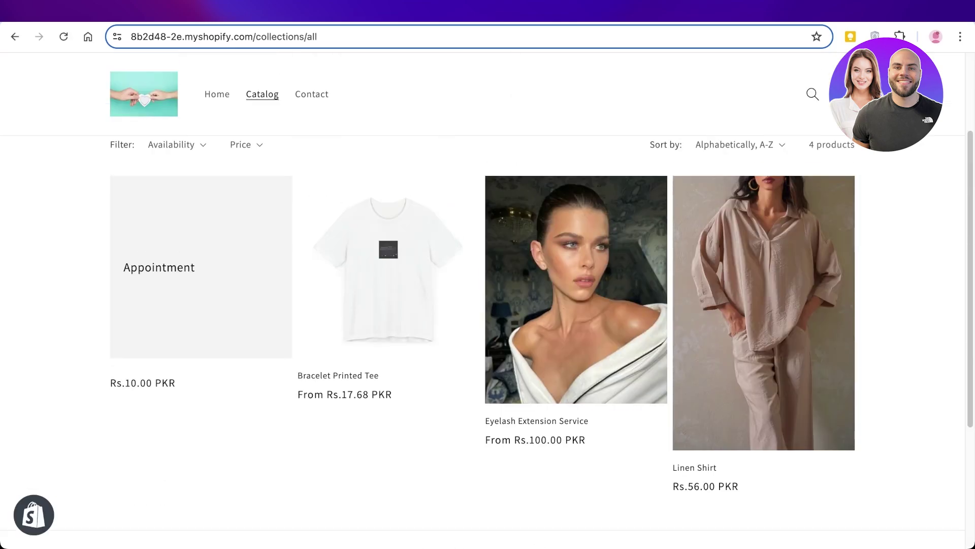
pyautogui.scroll(2, 488, 300)
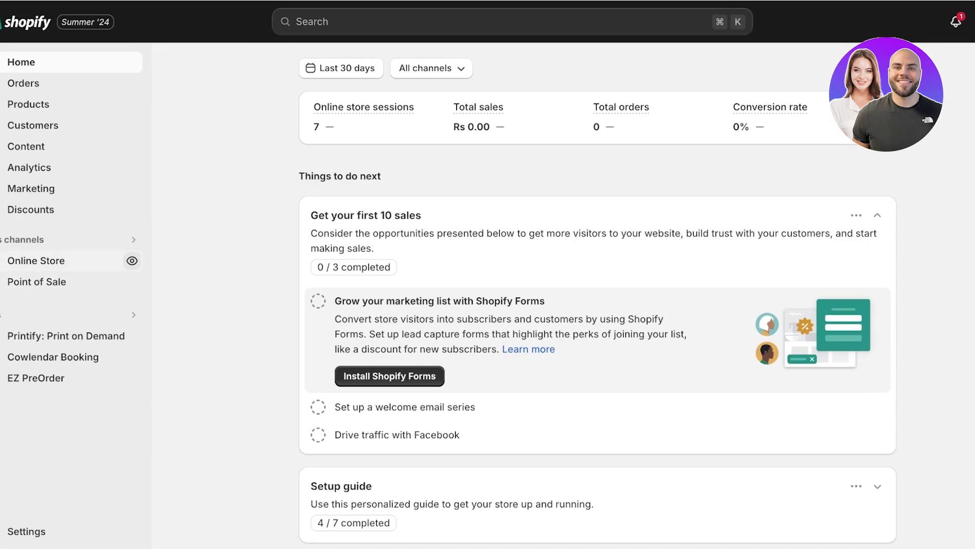
# Open the current Dawn theme for customization and bring up the Header section's settings
pyautogui.click(36, 260)
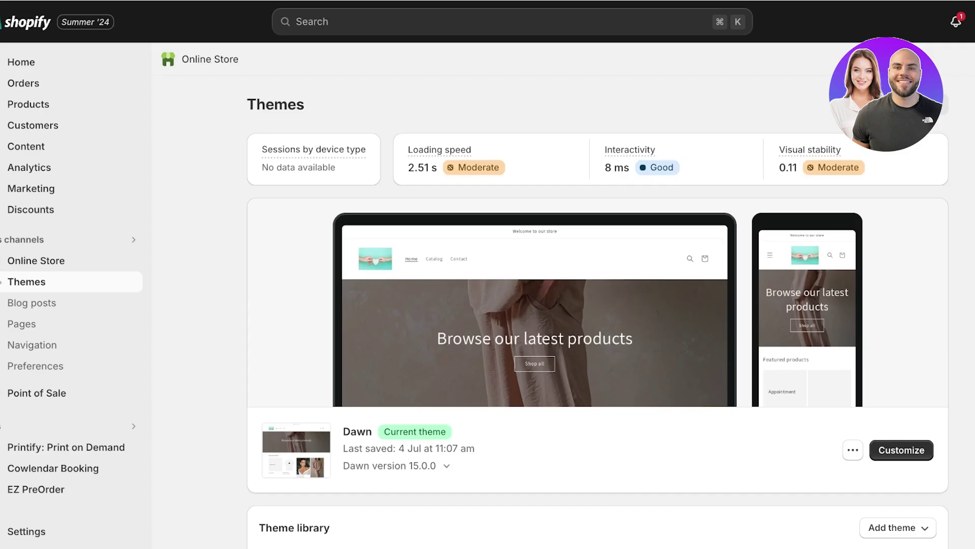
pyautogui.click(902, 450)
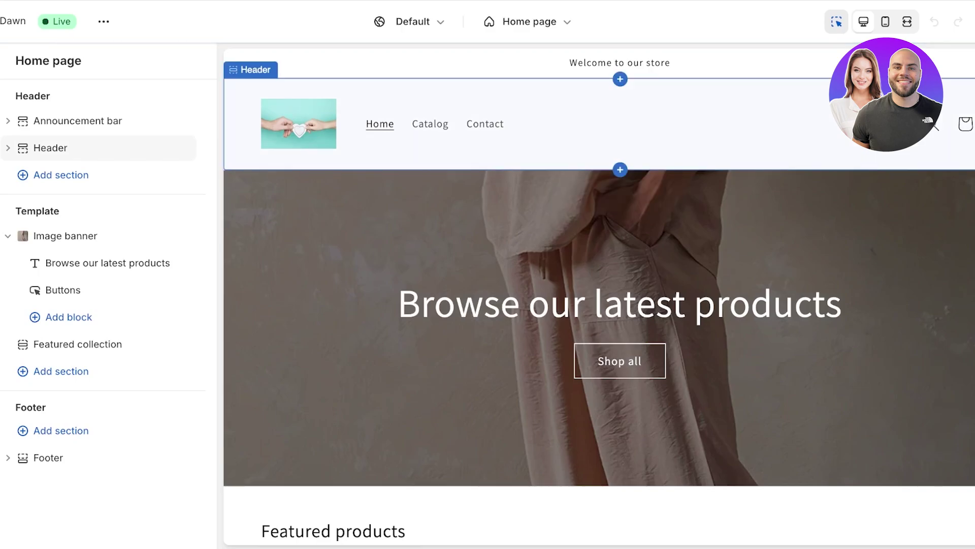
pyautogui.click(49, 147)
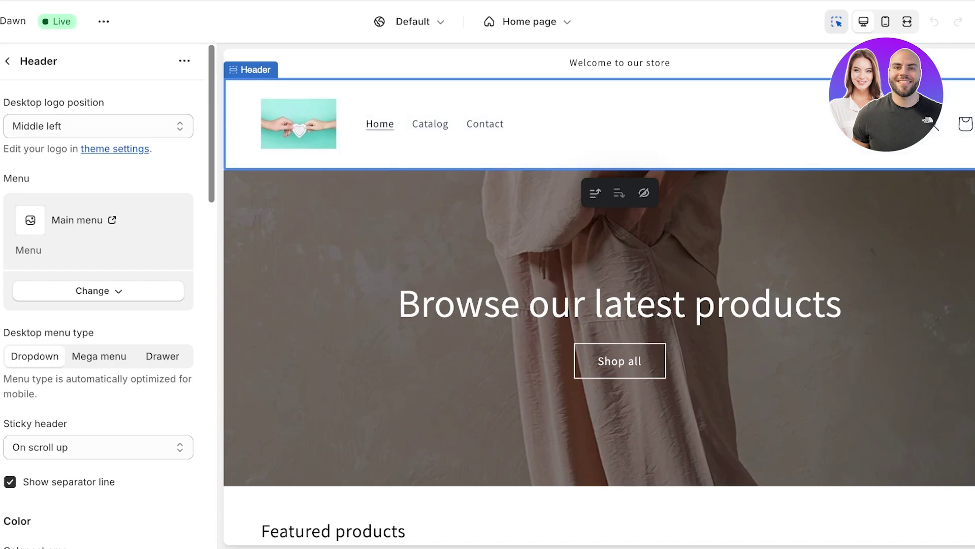
# Try the Middle center desktop logo position, then return it to Middle left
pyautogui.click(98, 126)
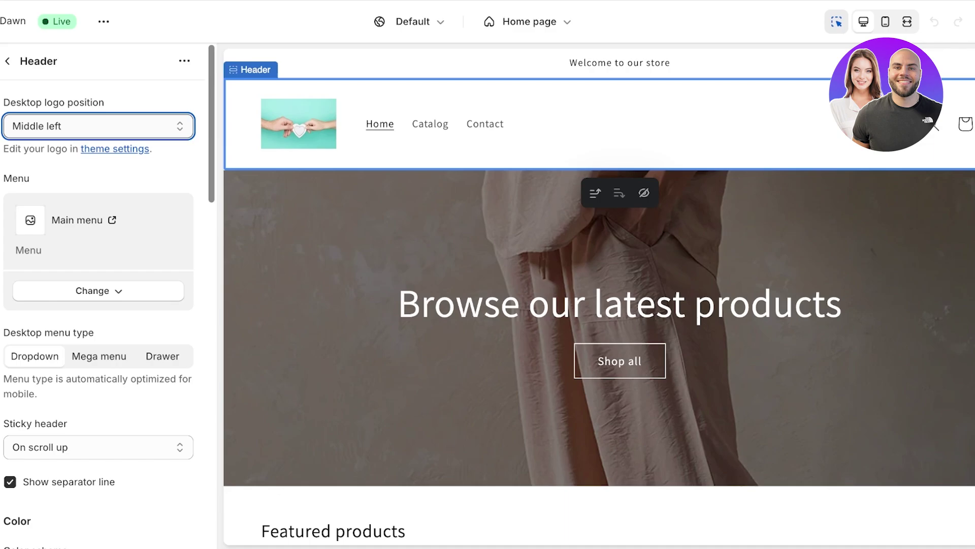
pyautogui.press('Down')
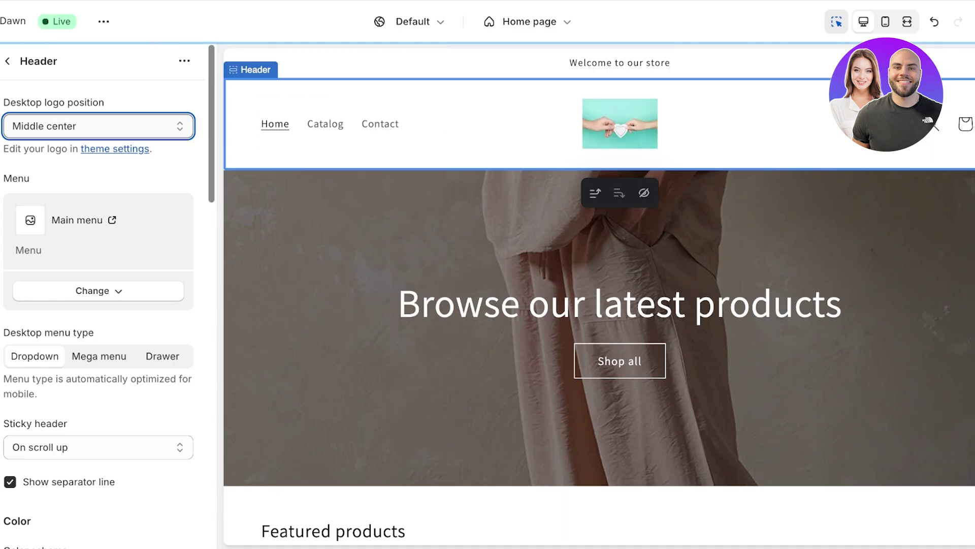
pyautogui.press('Up')
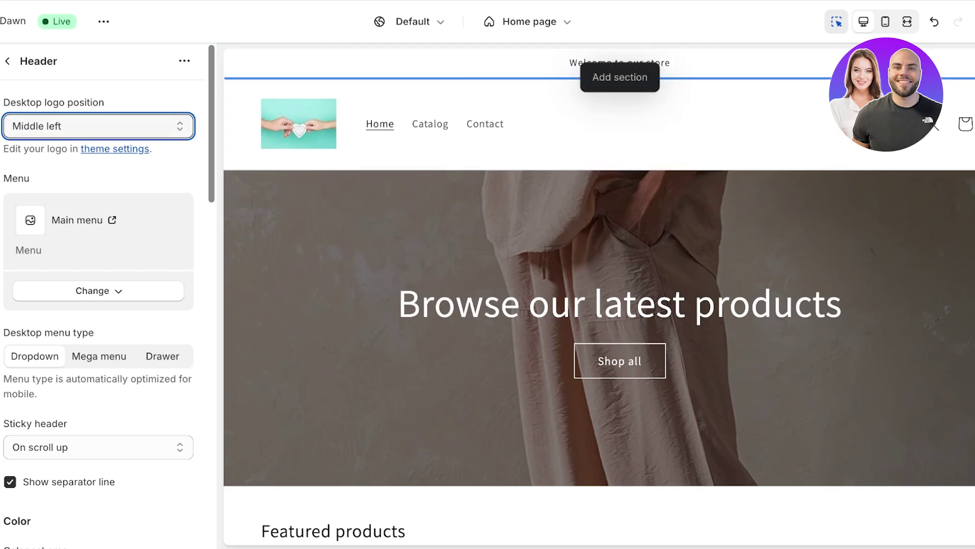
# Delete the announcement bar section above the store header
pyautogui.click(620, 65)
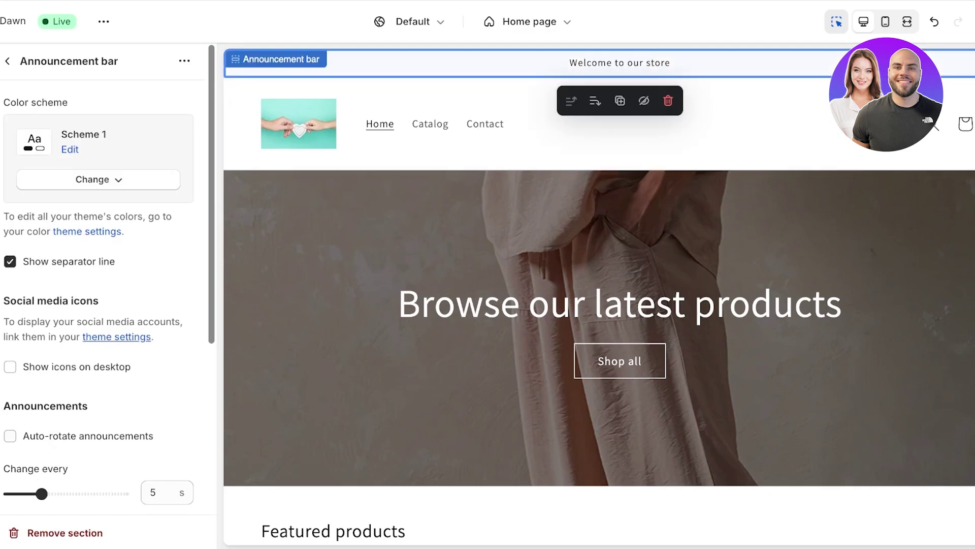
pyautogui.click(668, 101)
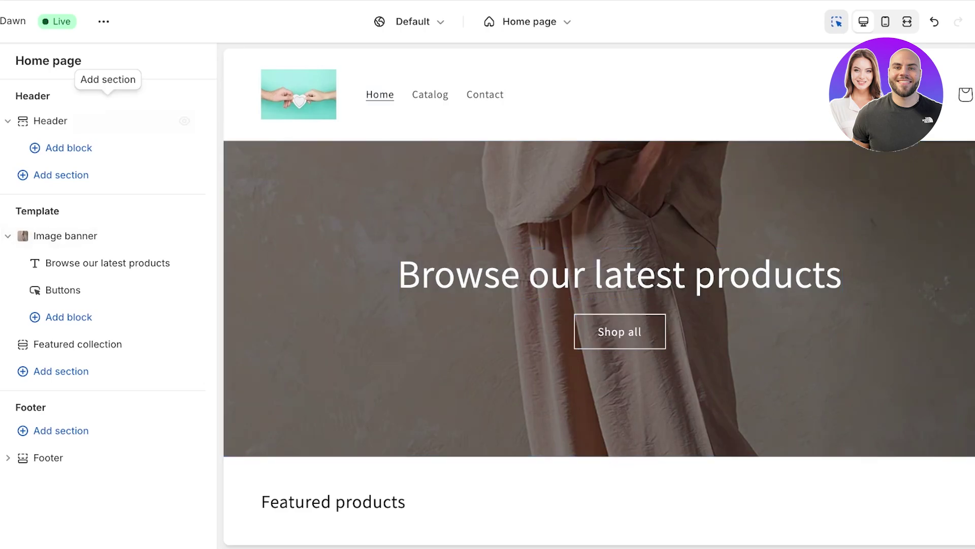
# Try the Drawer desktop menu type for the header and test its menu in the preview
pyautogui.click(107, 120)
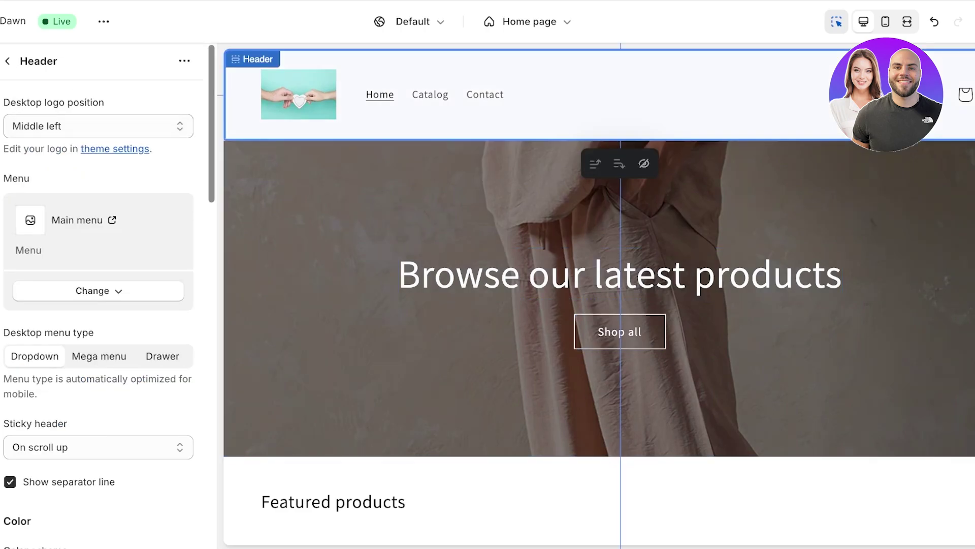
pyautogui.scroll(-2, 101, 305)
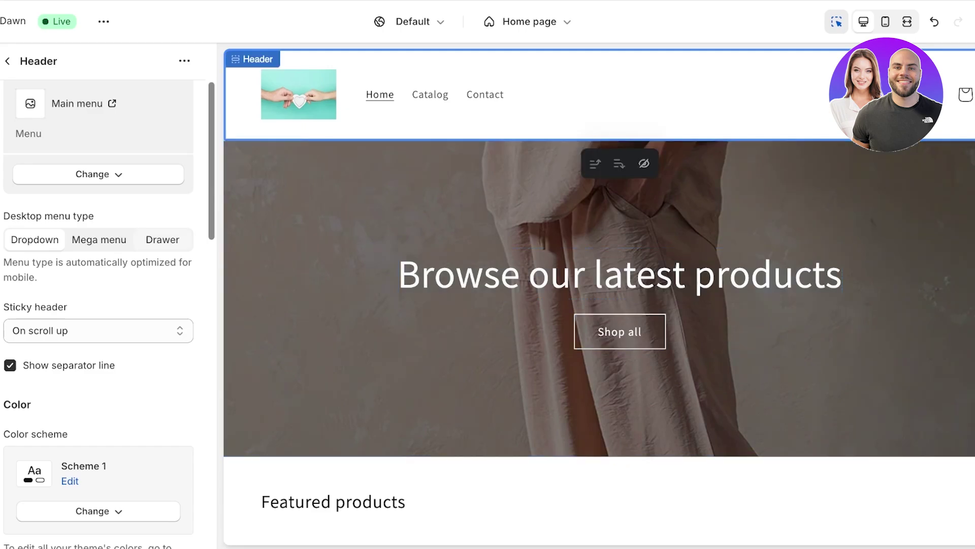
pyautogui.click(162, 239)
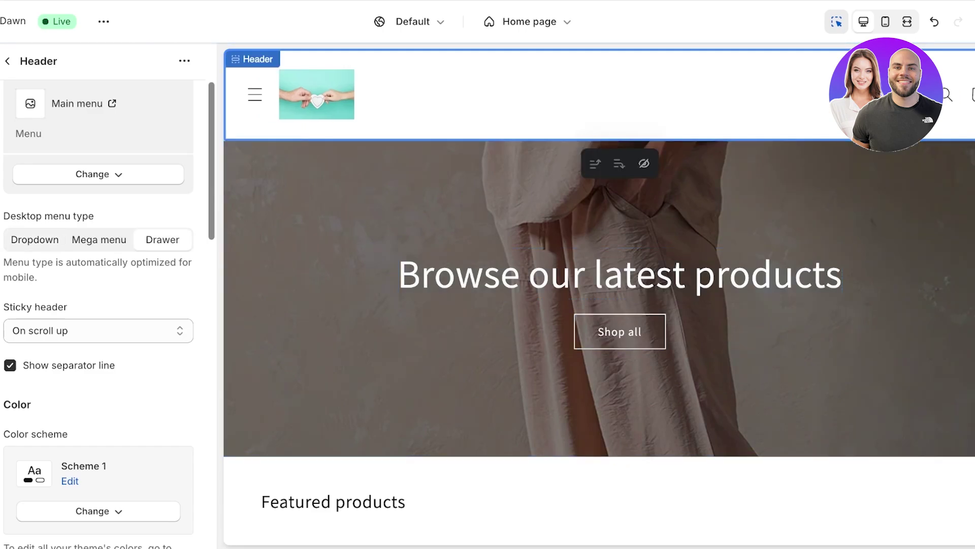
pyautogui.click(254, 94)
pyautogui.press('Escape')
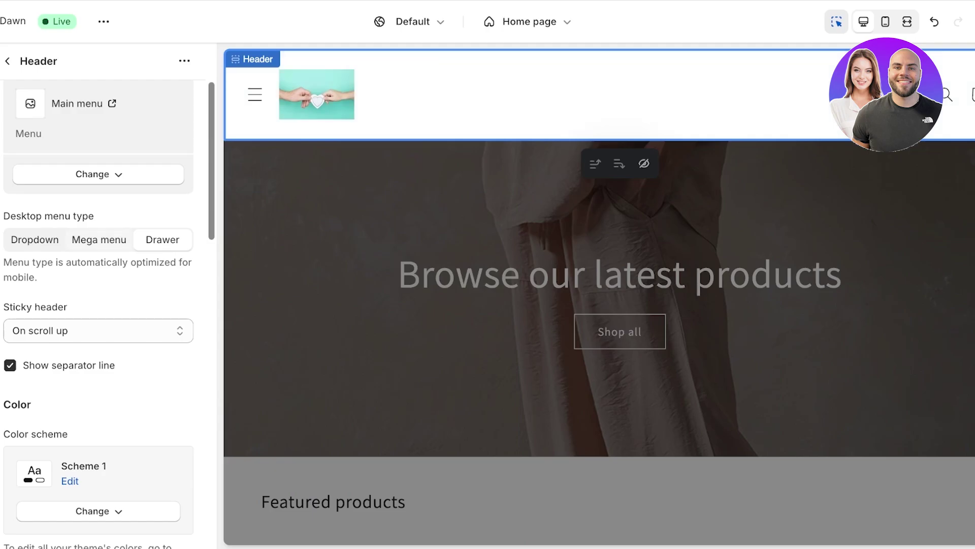
# Set the header's desktop menu type to Mega menu and check the page preview
pyautogui.click(99, 239)
pyautogui.scroll(-8, 599, 297)
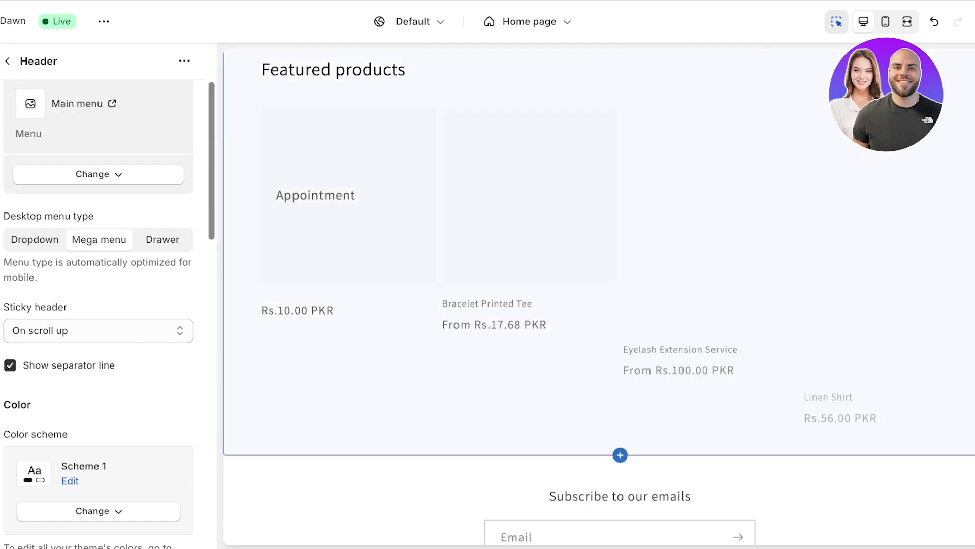
pyautogui.scroll(8, 600, 297)
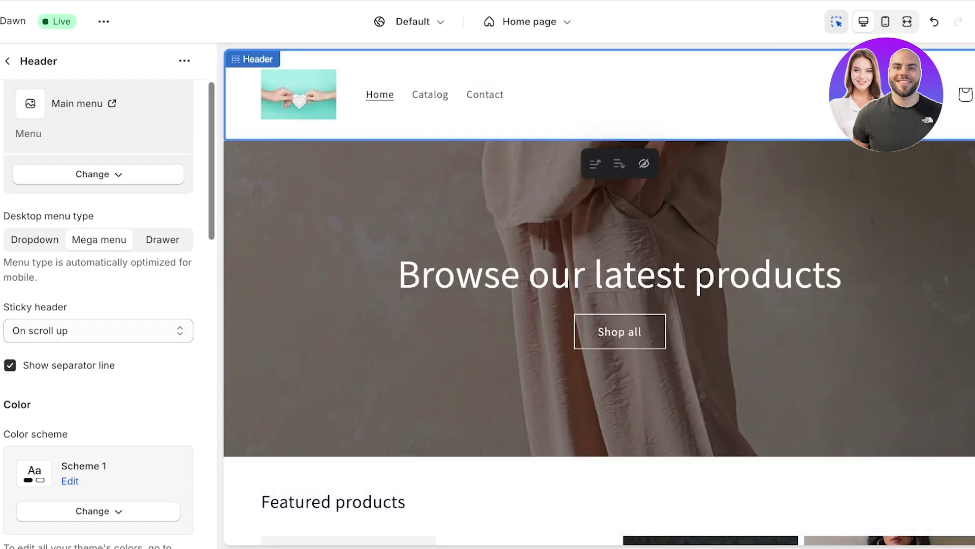
pyautogui.scroll(-3, 599, 295)
pyautogui.scroll(2, 599, 294)
# Try the Always option for the sticky header and check its behavior in the preview
pyautogui.click(98, 330)
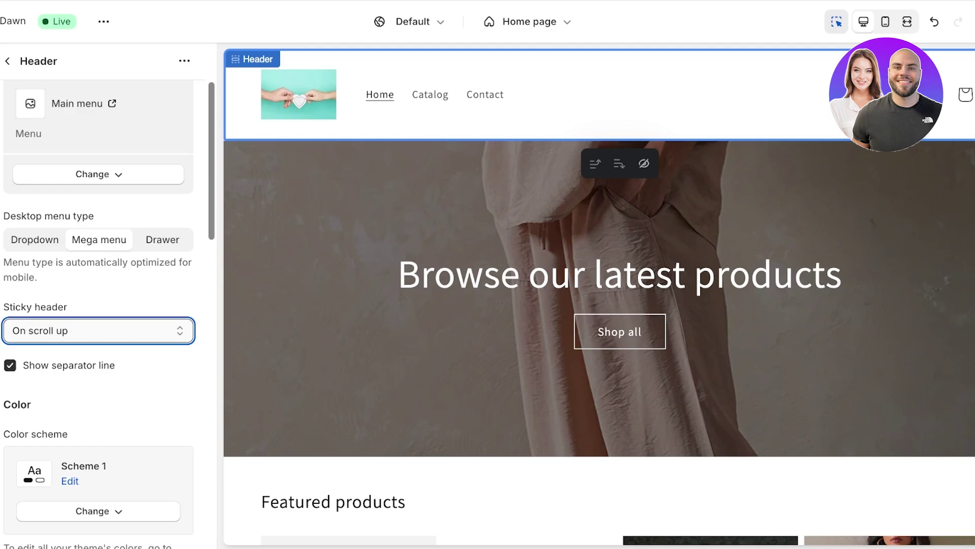
pyautogui.press('Down')
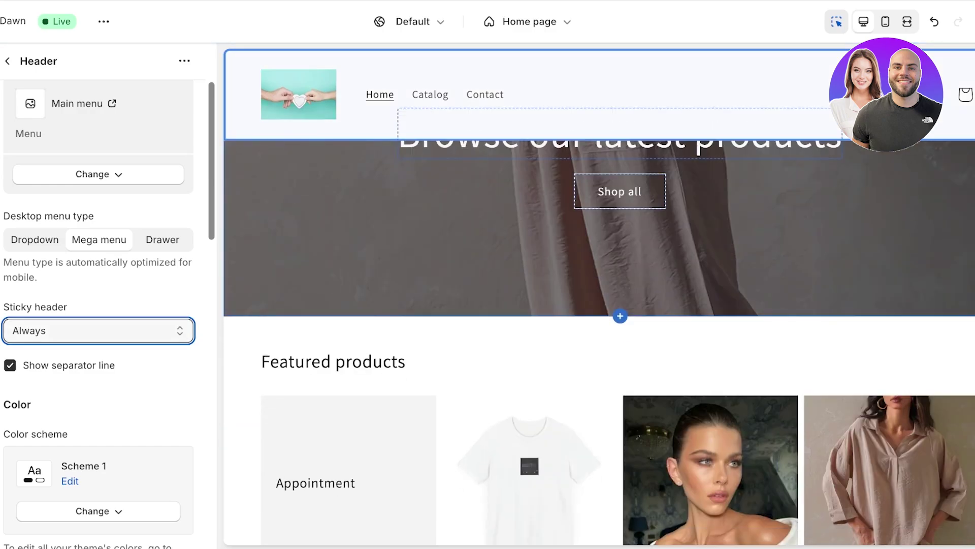
pyautogui.scroll(-3, 600, 342)
pyautogui.scroll(-3, 600, 342)
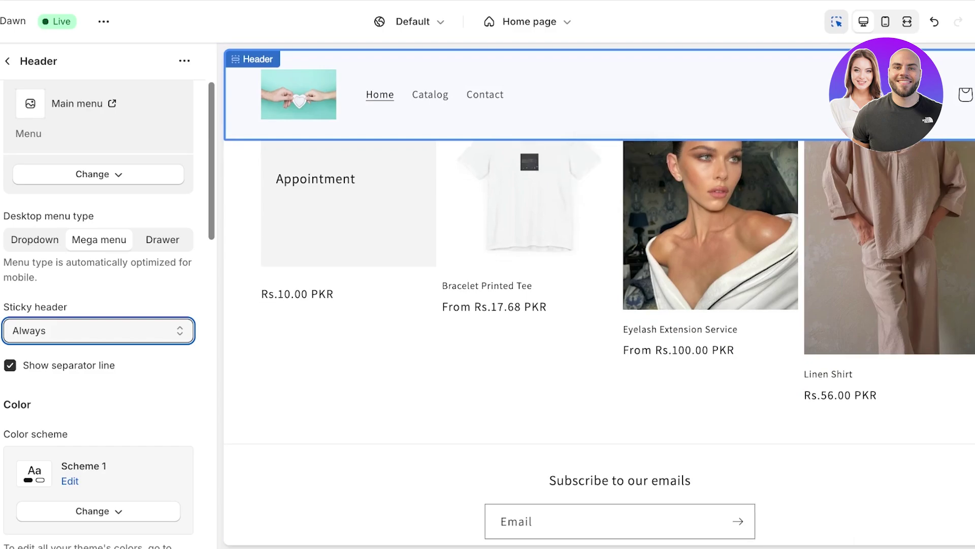
pyautogui.scroll(10, 599, 342)
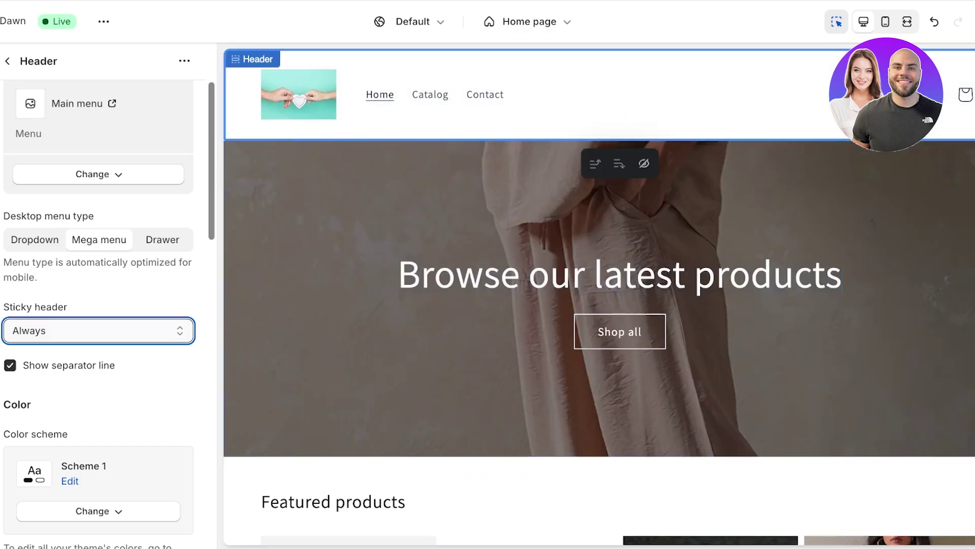
# Try the sticky header option Always, reduce logo size, and check how the logo behaves in the preview
pyautogui.press('Down')
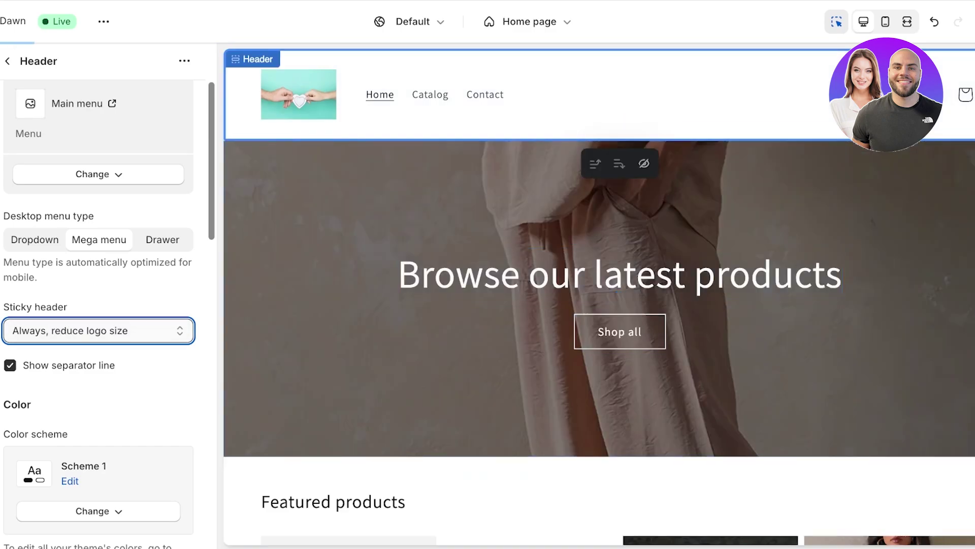
pyautogui.scroll(-5, 600, 337)
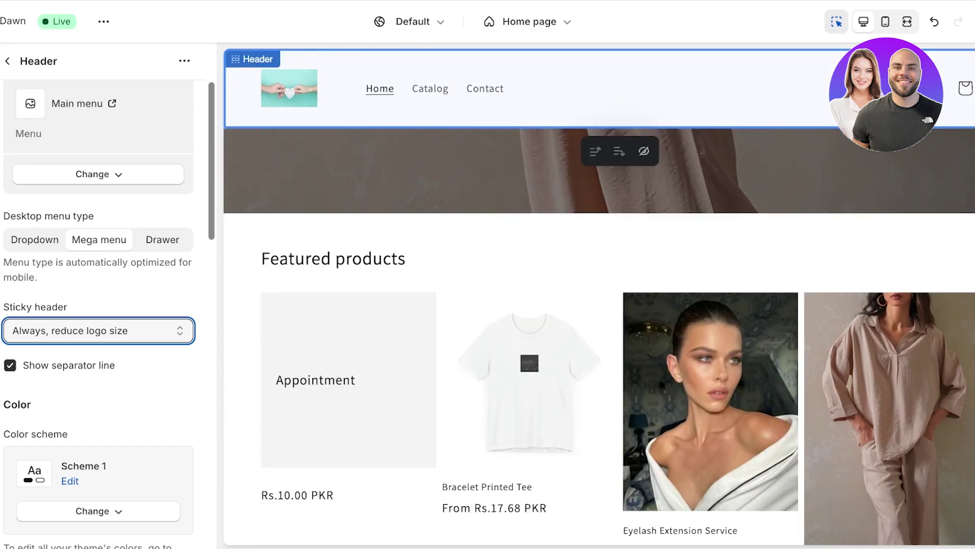
pyautogui.scroll(-1, 599, 298)
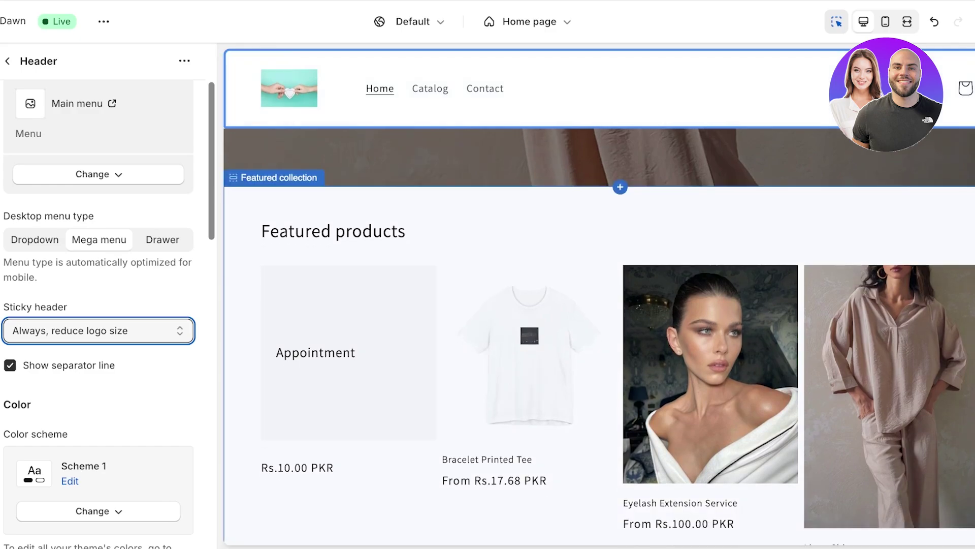
pyautogui.scroll(-1, 600, 336)
pyautogui.scroll(5, 599, 336)
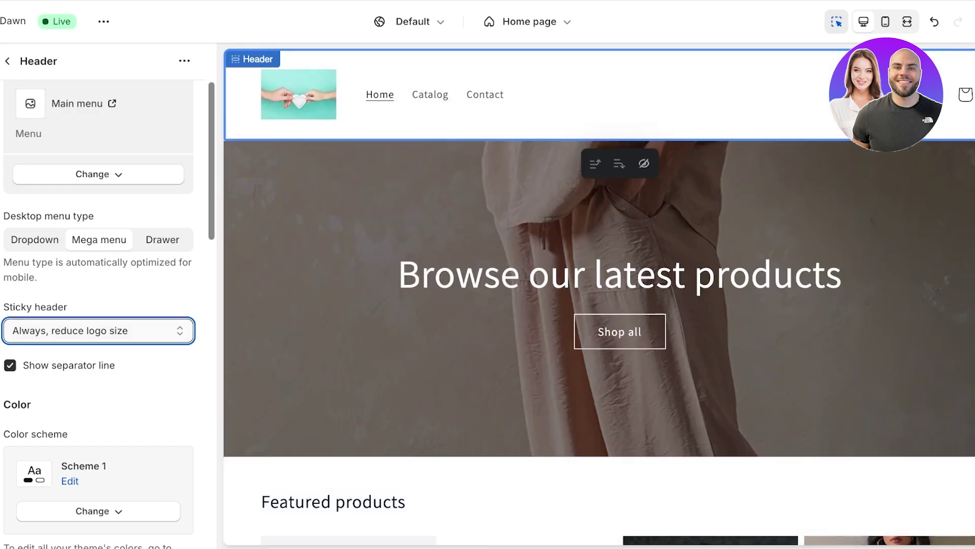
# Set the sticky header back to On scroll up and check the preview
pyautogui.press('Up')
pyautogui.press('Up')
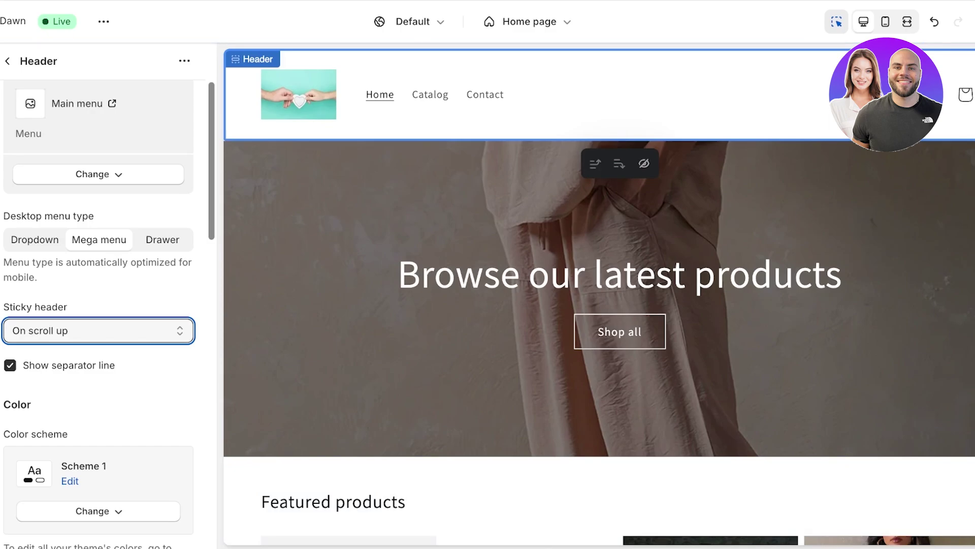
pyautogui.scroll(-10, 600, 297)
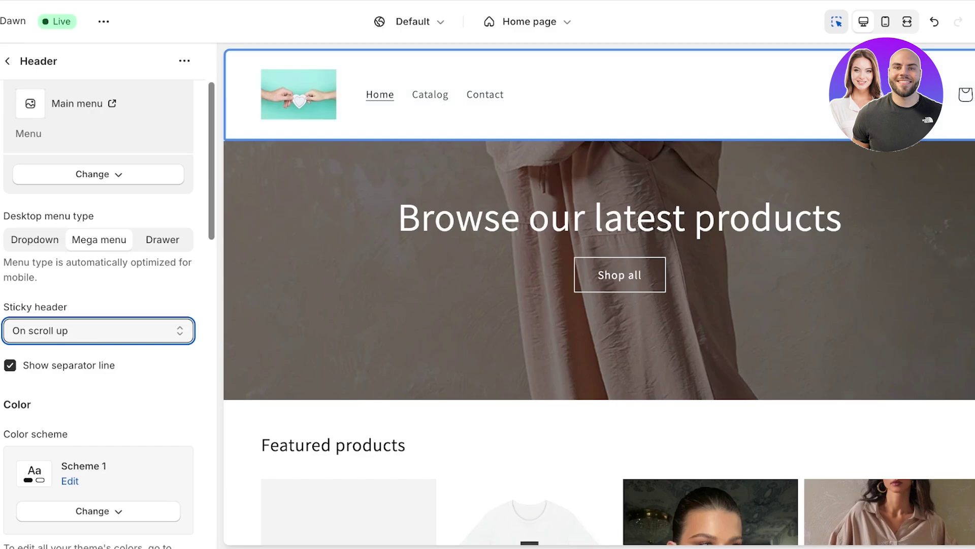
# Try other background colors for the header's Scheme 1, return to white #FFFFFF and close the scheme editor
pyautogui.scroll(-3, 102, 305)
pyautogui.click(70, 357)
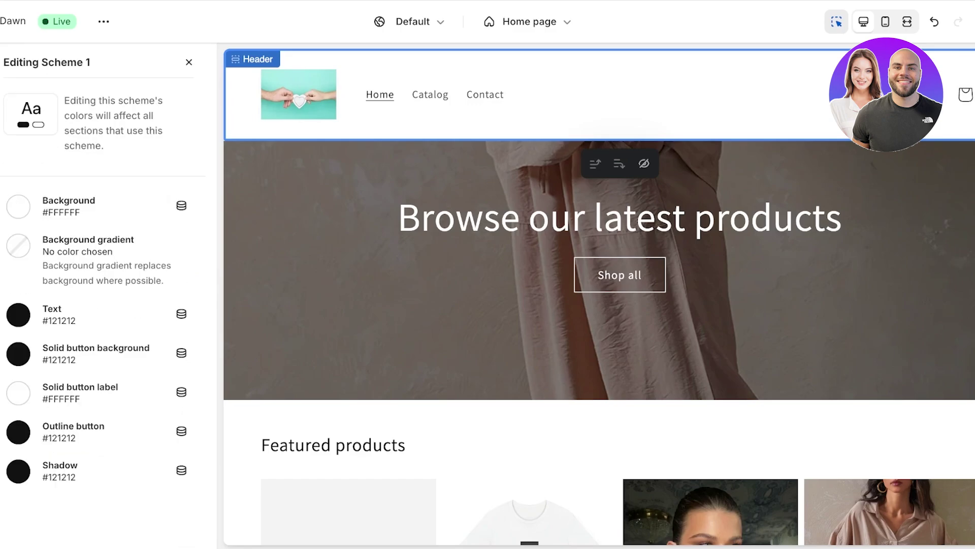
pyautogui.click(18, 206)
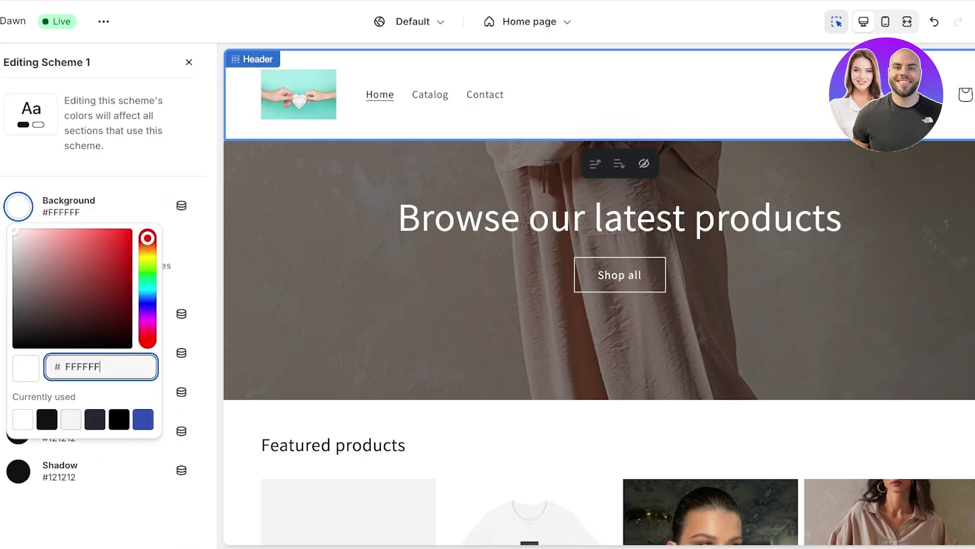
pyautogui.moveTo(50, 272); pyautogui.dragTo(36, 230)
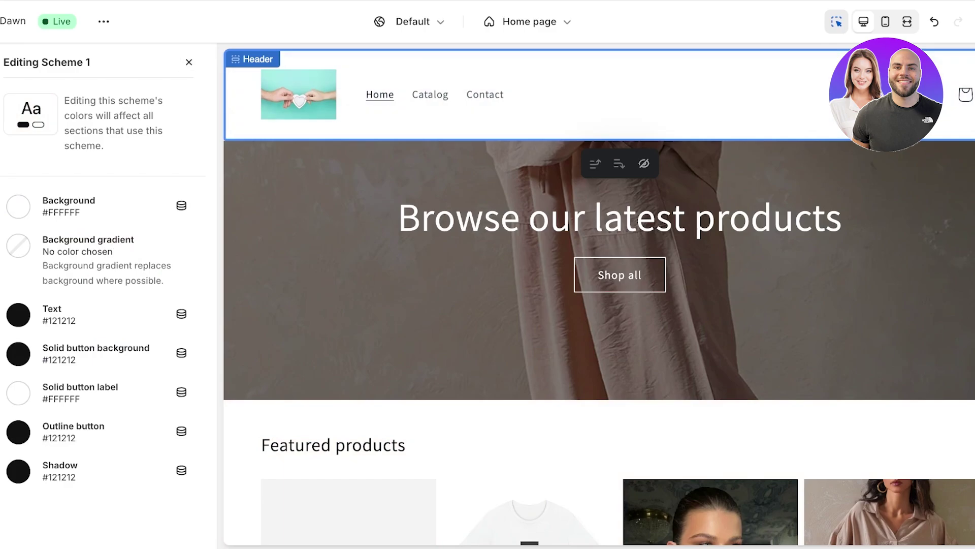
pyautogui.click(188, 62)
# Change the background of the menu color scheme, Scheme 3, to a pale lavender-blue and close the scheme editor
pyautogui.scroll(-2, 98, 314)
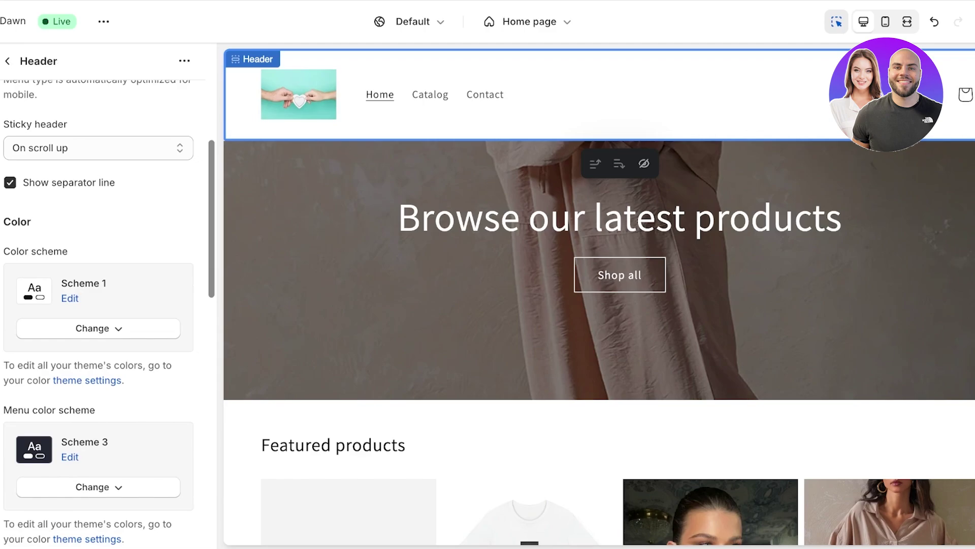
pyautogui.scroll(-1, 108, 315)
pyautogui.click(70, 432)
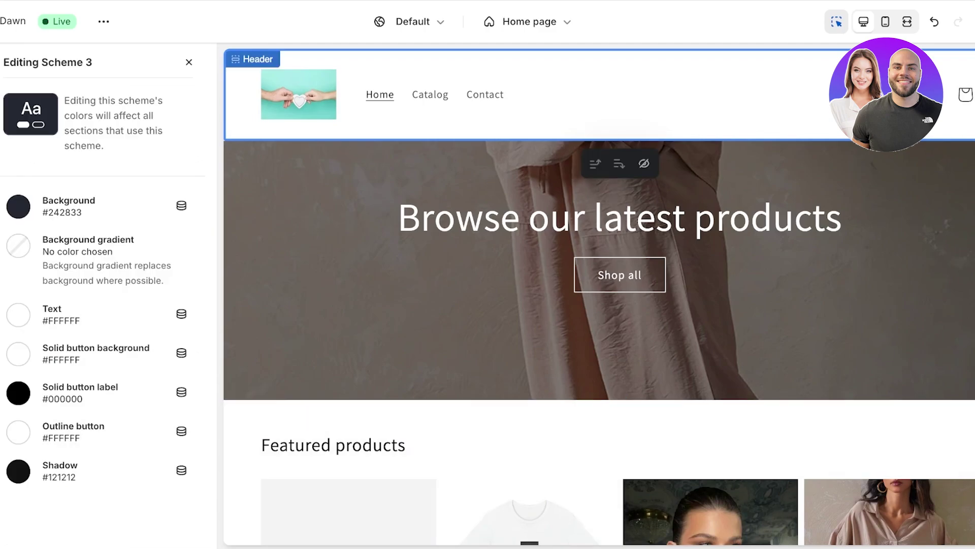
pyautogui.click(18, 206)
pyautogui.moveTo(47, 324); pyautogui.dragTo(26, 235)
pyautogui.click(188, 62)
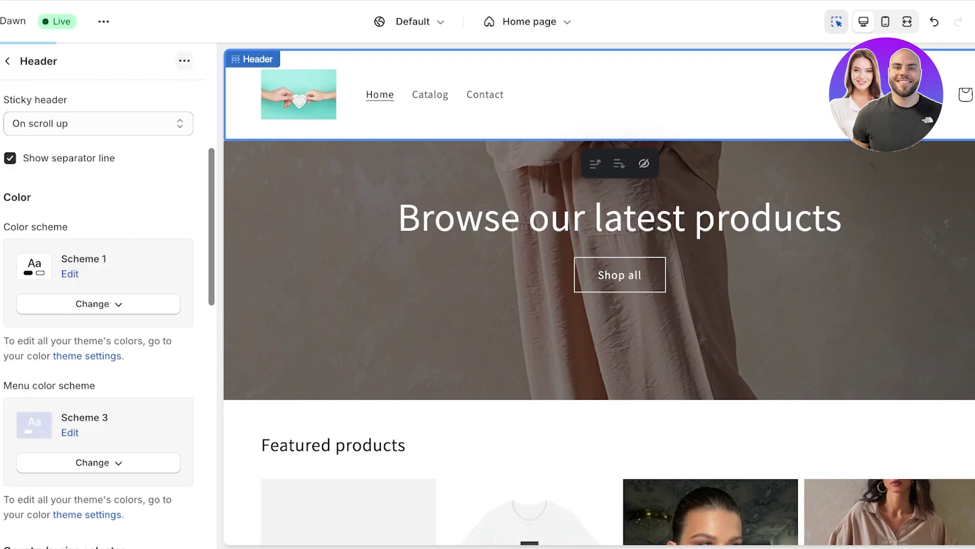
# Try Scheme 3 as the header's color scheme in place of Scheme 1
pyautogui.click(69, 274)
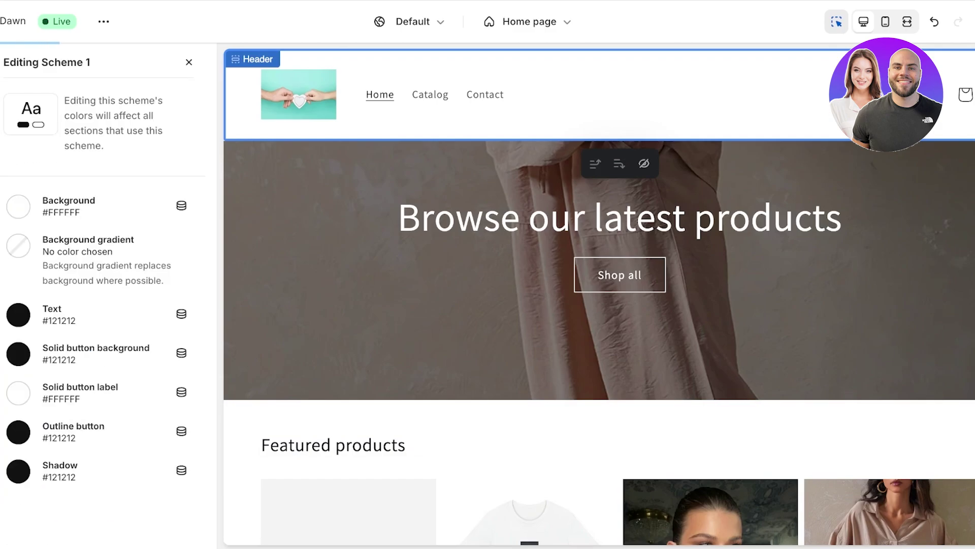
pyautogui.click(189, 62)
pyautogui.click(98, 304)
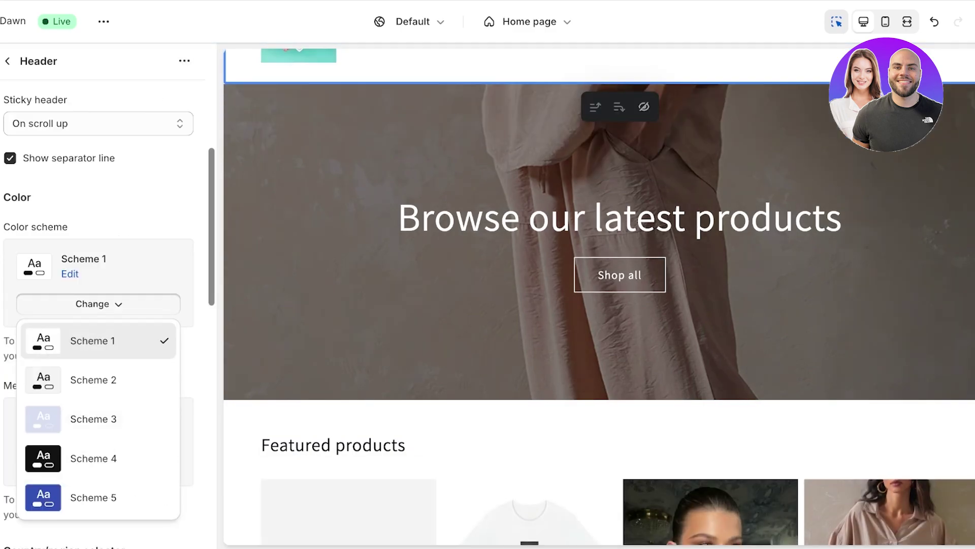
pyautogui.scroll(1, 600, 297)
pyautogui.click(93, 419)
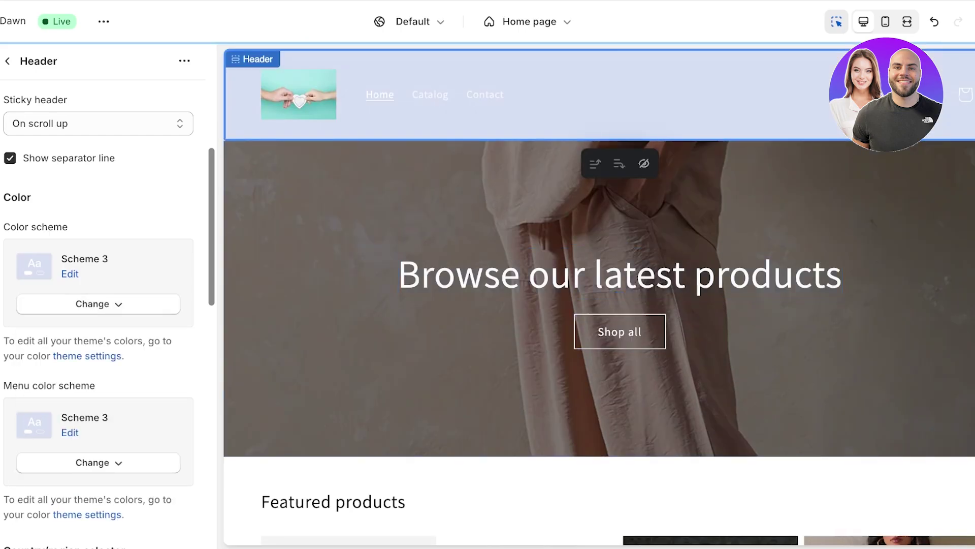
# Set the background color of Scheme 3 to near-black #06080D and close the scheme editor
pyautogui.click(69, 273)
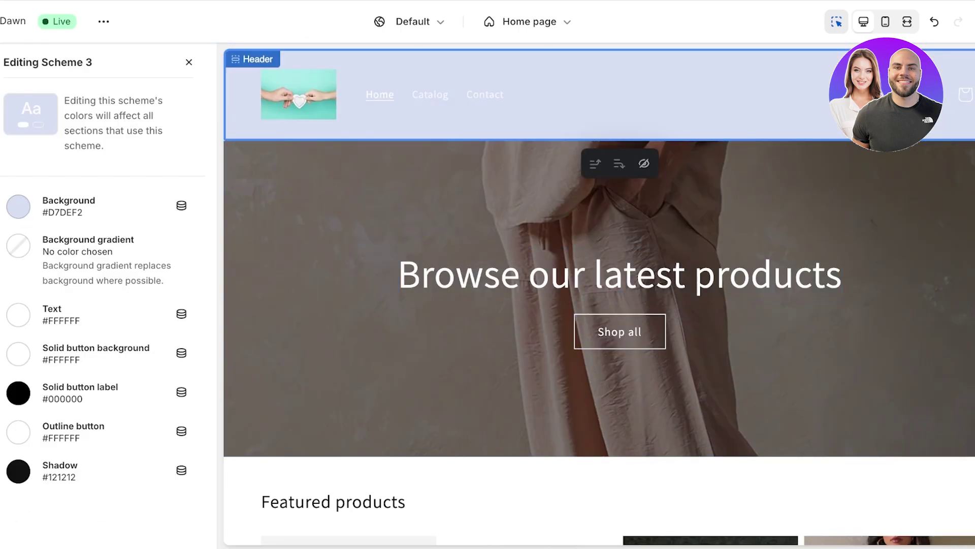
pyautogui.click(19, 206)
pyautogui.moveTo(25, 235)
pyautogui.mouseDown()
pyautogui.moveTo(66, 263)
pyautogui.moveTo(76, 342)
pyautogui.mouseUp()
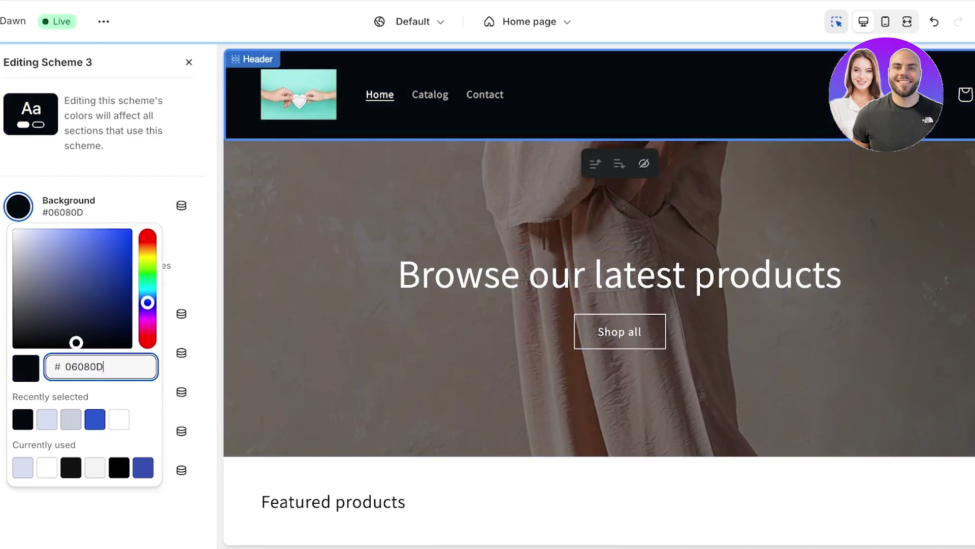
pyautogui.press('Escape')
pyautogui.click(189, 61)
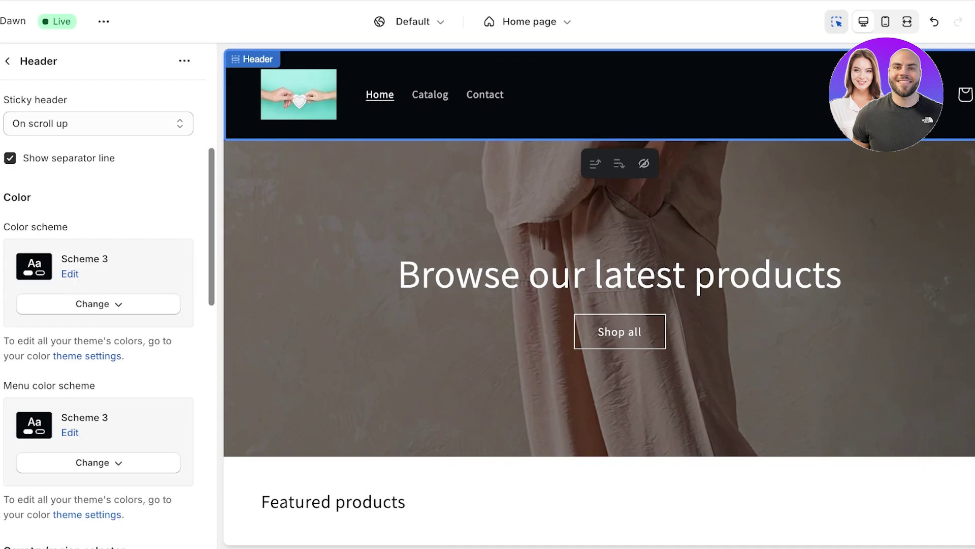
# Apply Scheme 4 to the header, look over its mobile layout and padding settings, and save the theme changes
pyautogui.click(98, 304)
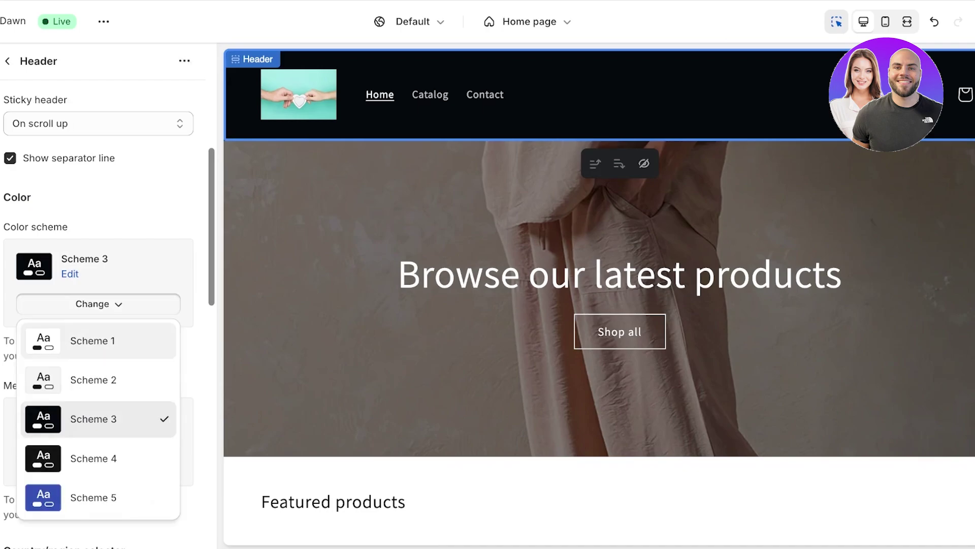
pyautogui.click(82, 458)
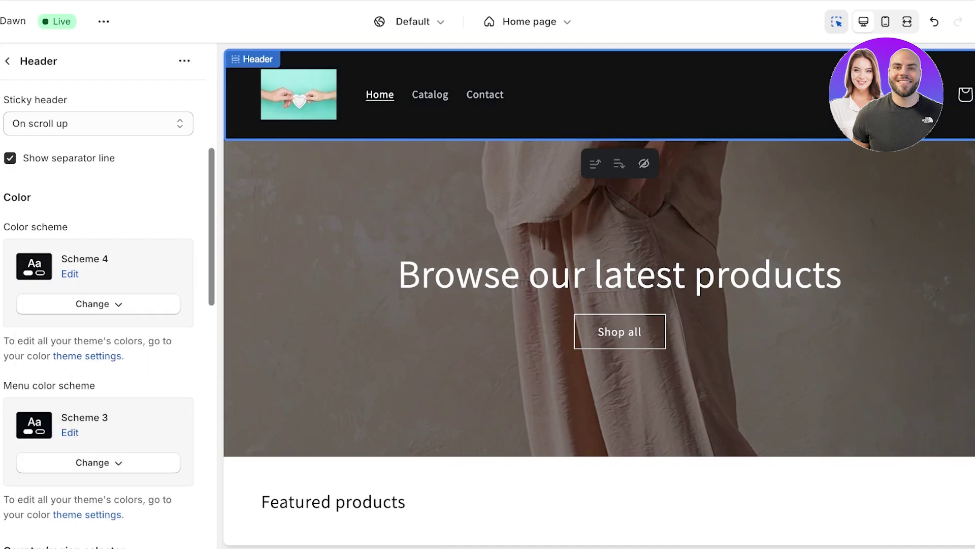
pyautogui.scroll(-4, 101, 304)
pyautogui.scroll(-8, 101, 305)
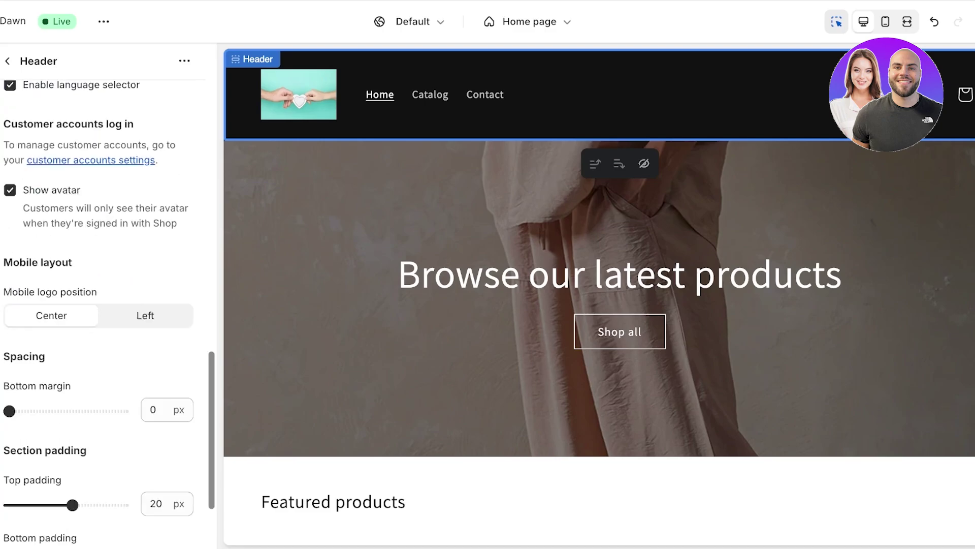
pyautogui.scroll(-3, 102, 305)
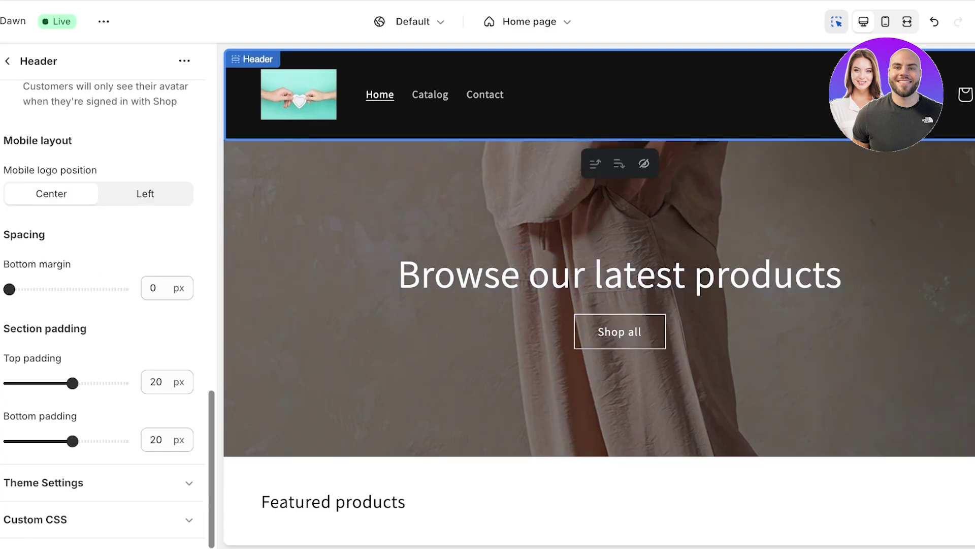
pyautogui.scroll(3, 102, 304)
pyautogui.scroll(-3, 102, 305)
pyautogui.click(968, 22)
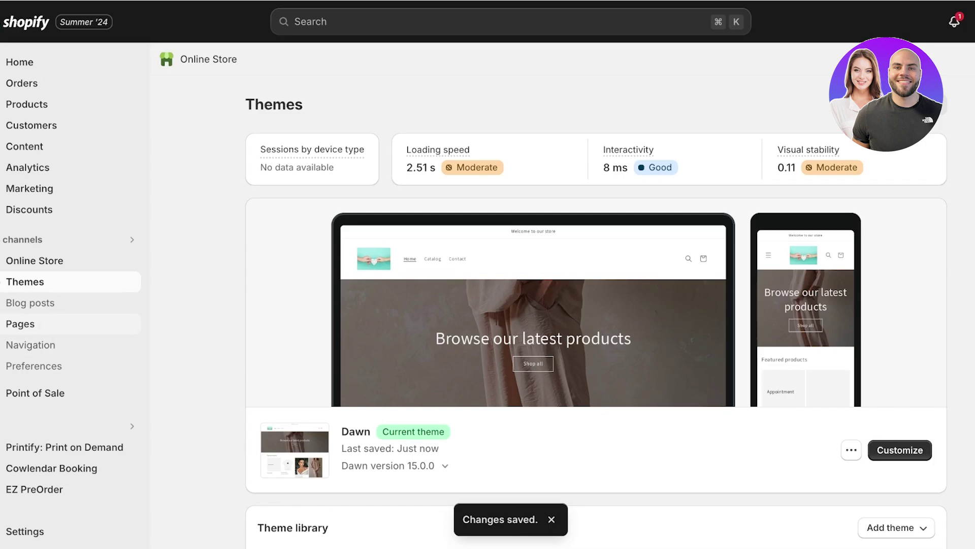
# Open the Main menu in the store's navigation and delete its Contact and Catalog items
pyautogui.click(30, 344)
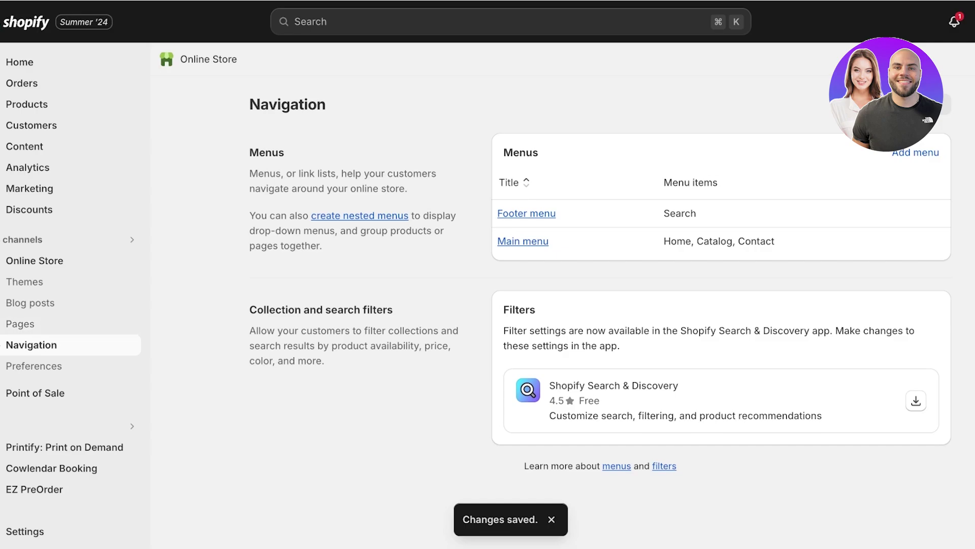
pyautogui.click(522, 240)
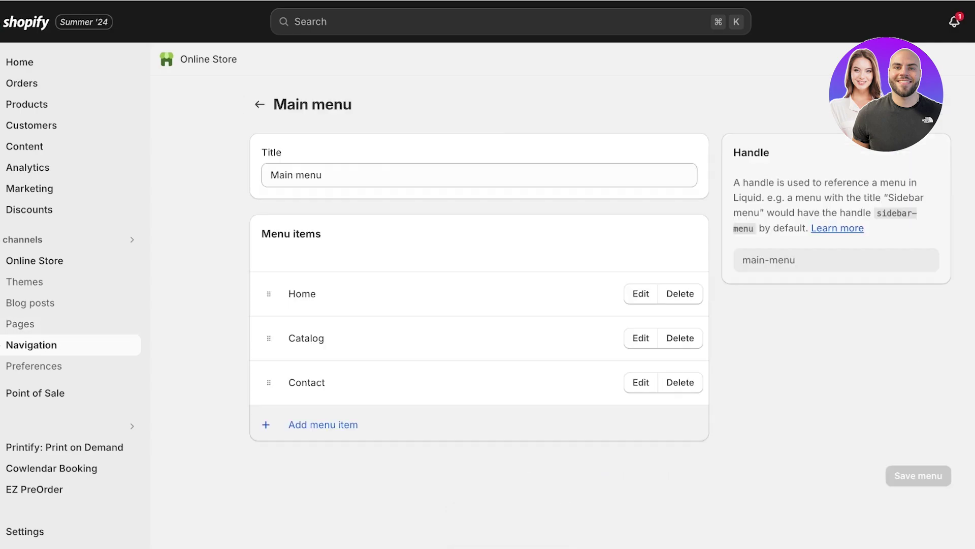
pyautogui.click(680, 382)
pyautogui.click(702, 321)
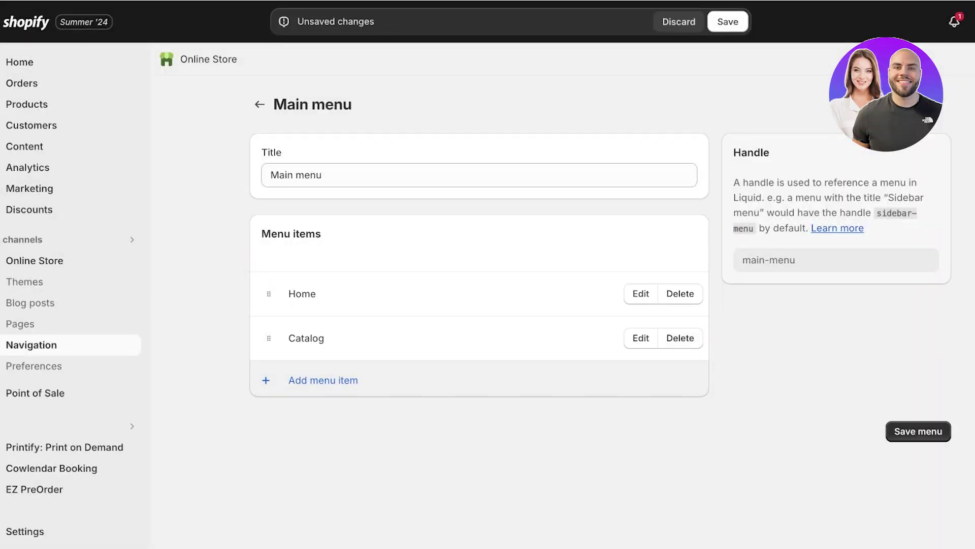
pyautogui.click(917, 431)
pyautogui.click(680, 338)
pyautogui.click(701, 320)
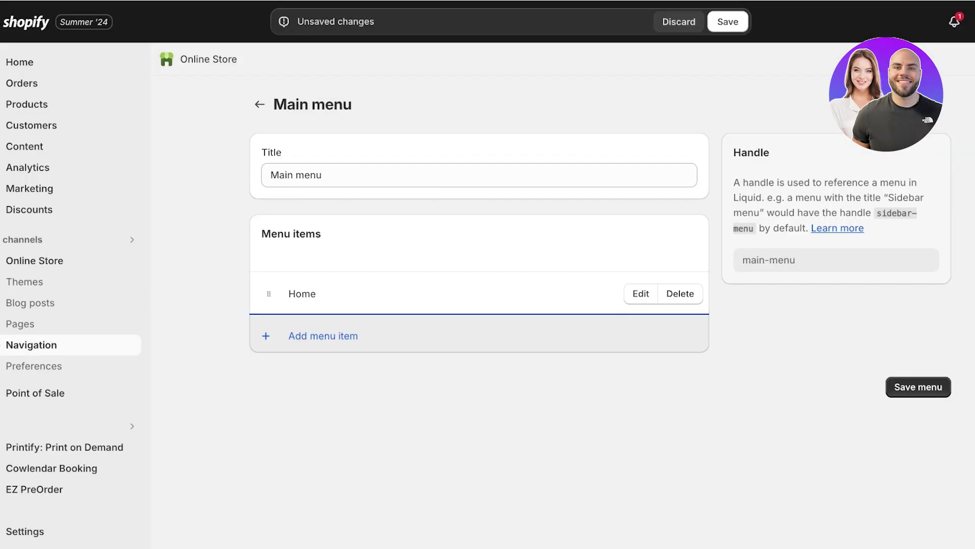
pyautogui.click(323, 335)
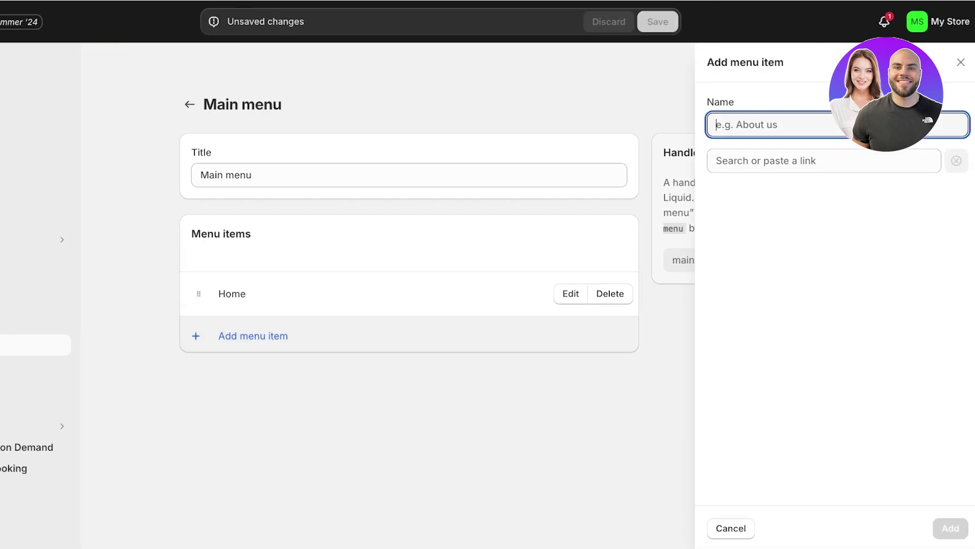
pyautogui.click(823, 161)
pyautogui.press('Down')
pyautogui.press('Down')
pyautogui.press('Down')
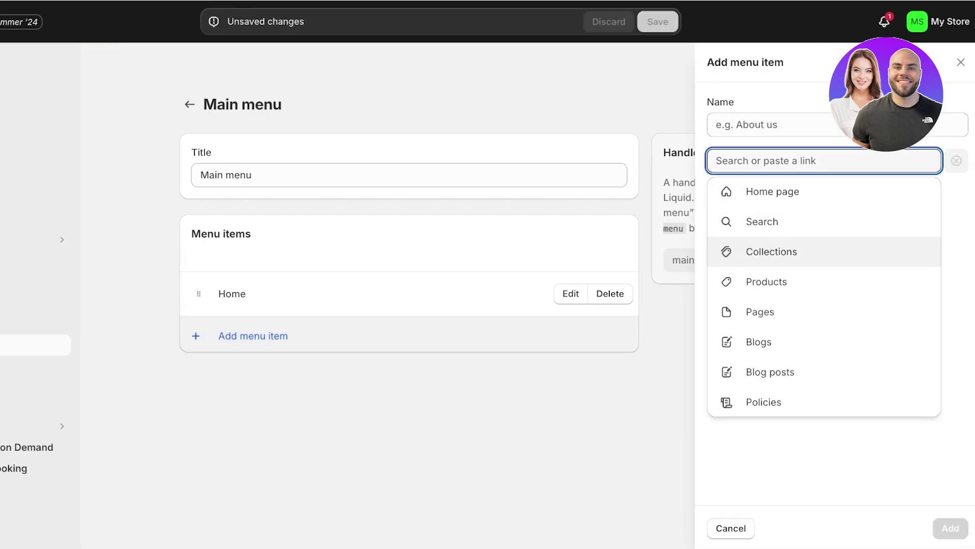
pyautogui.press('Return')
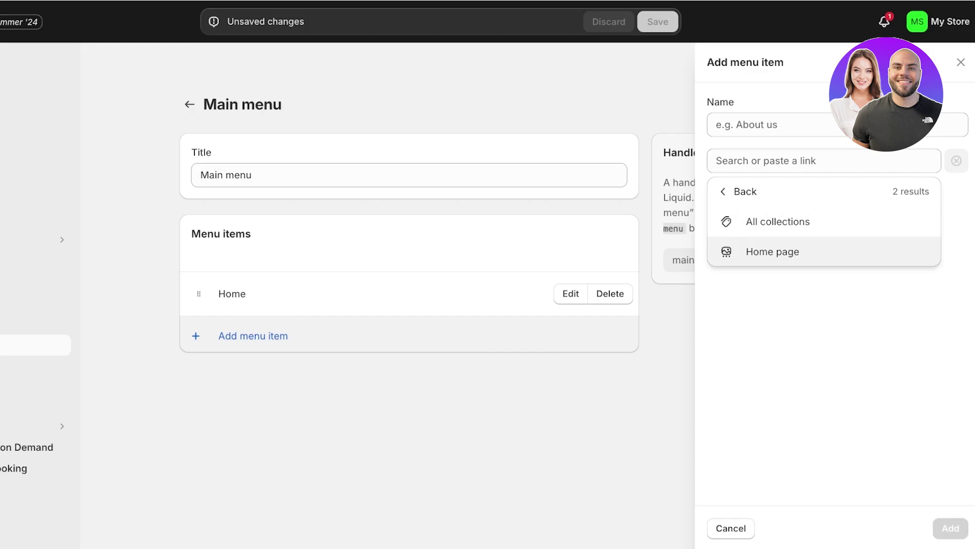
pyautogui.click(767, 124)
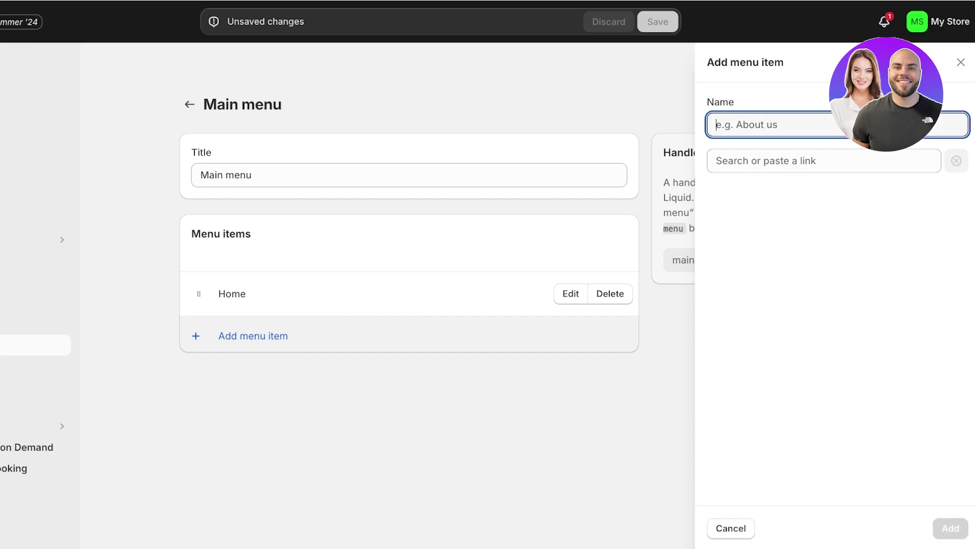
# Switch to the Pink Sapphire store, leaving the Main menu without saving its changes
pyautogui.click(939, 22)
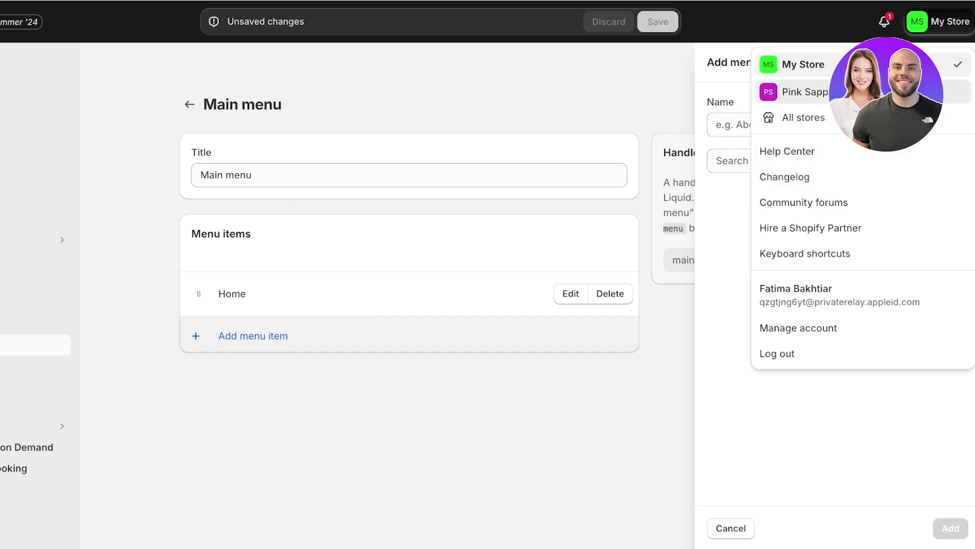
pyautogui.click(805, 92)
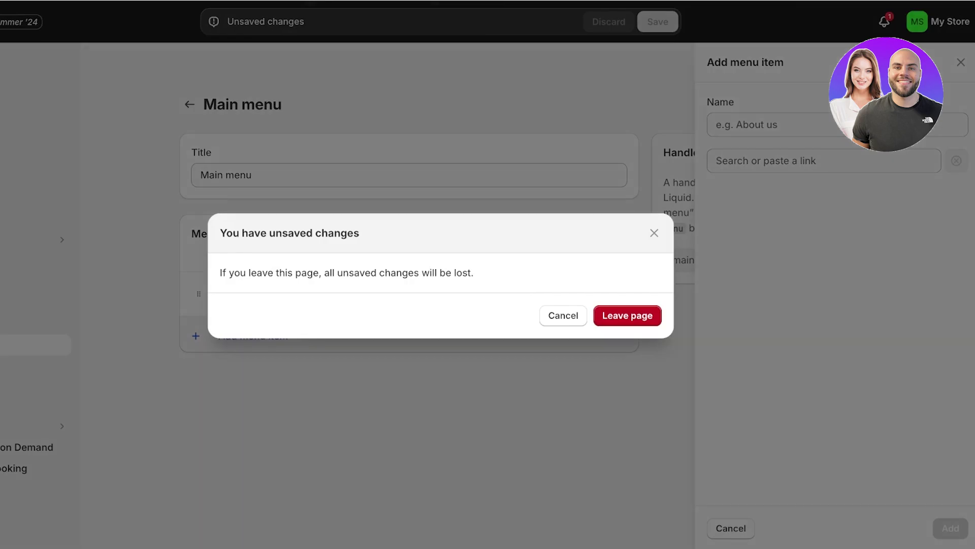
pyautogui.click(626, 315)
pyautogui.click(627, 315)
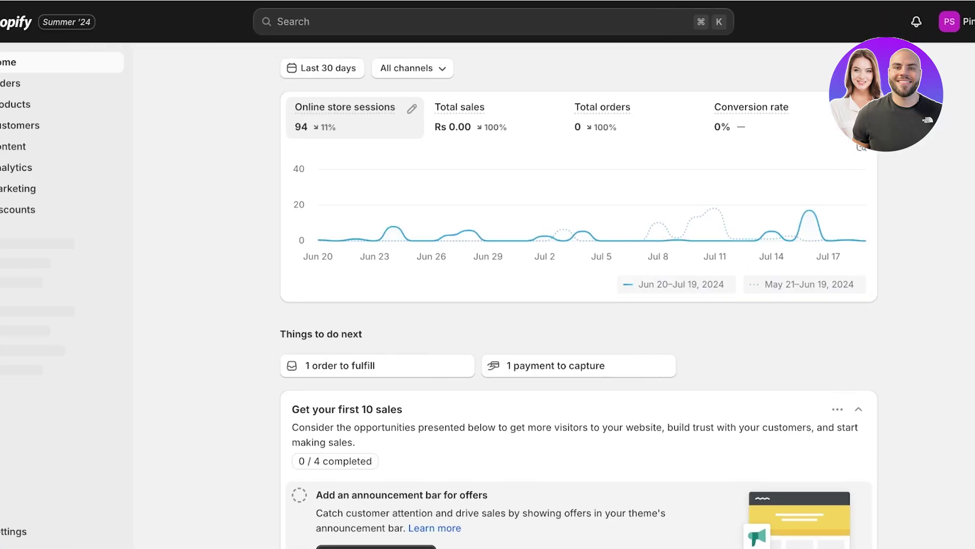
# Create a new menu titled Tutorial Menu in the online store's navigation
pyautogui.click(33, 260)
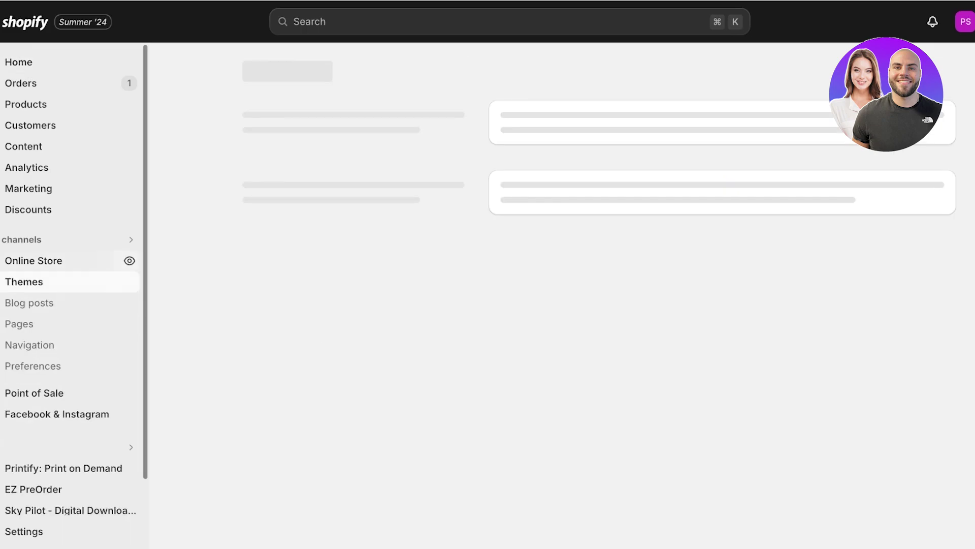
pyautogui.click(30, 344)
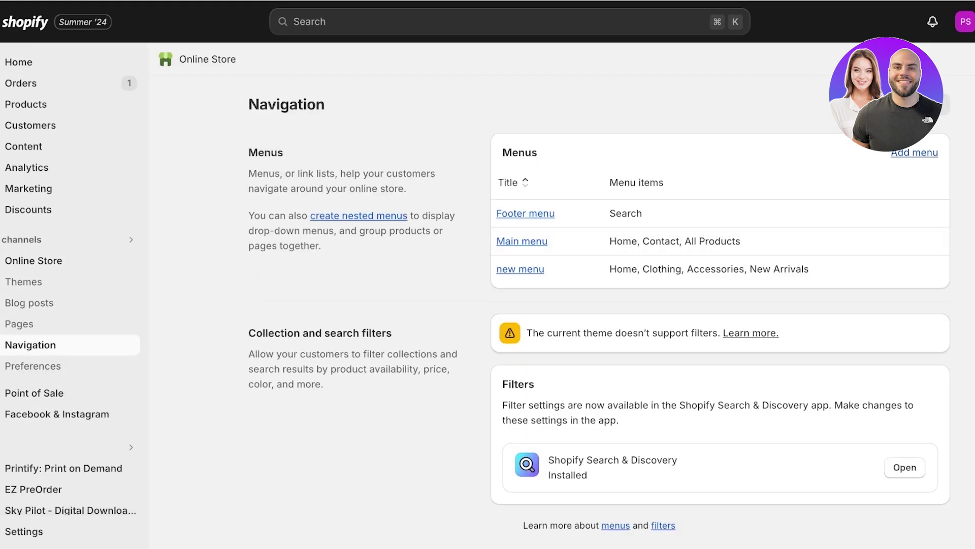
pyautogui.click(914, 153)
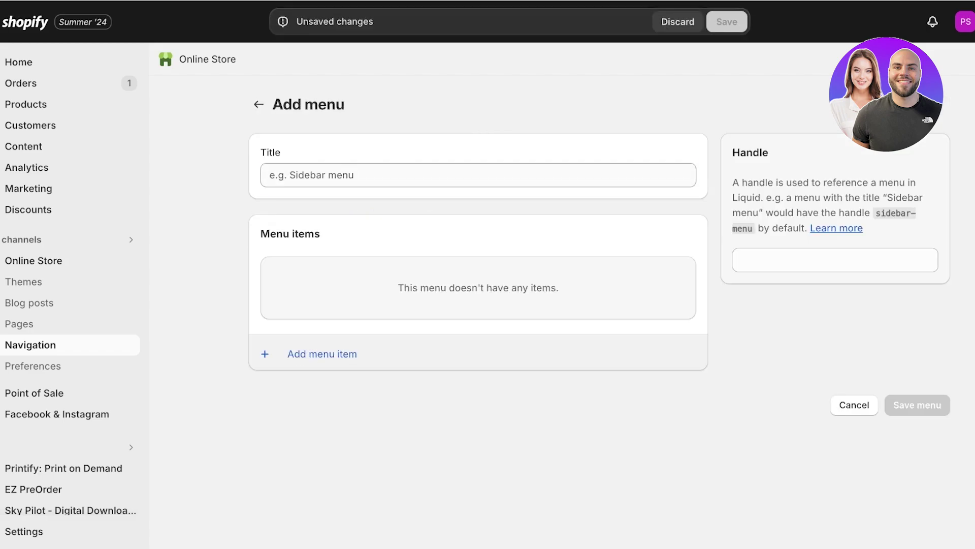
pyautogui.click(270, 175)
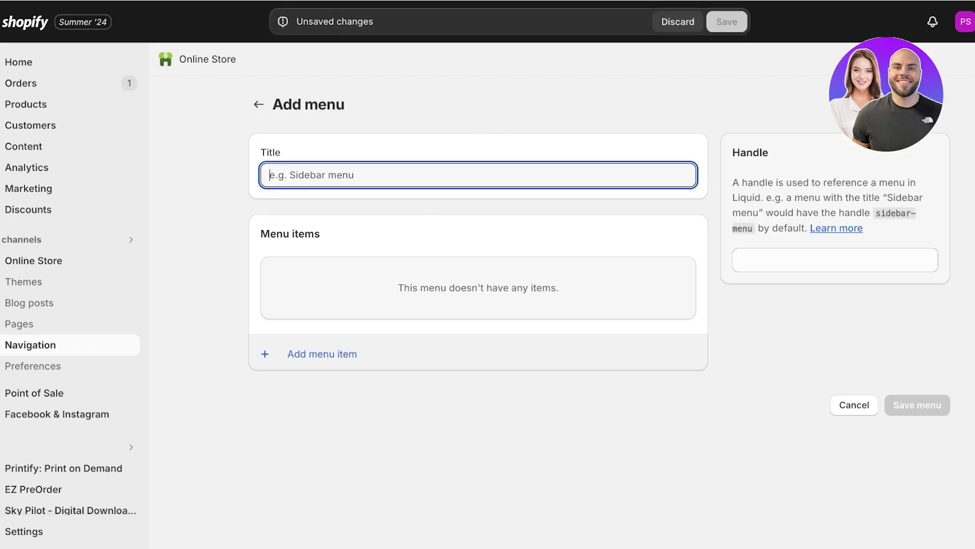
pyautogui.write('Tutorail')
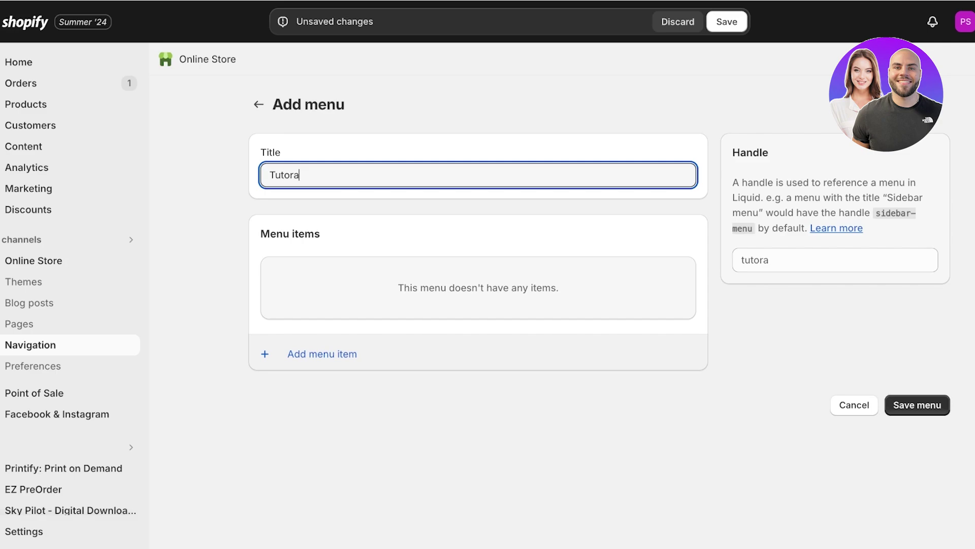
pyautogui.write('Menu')
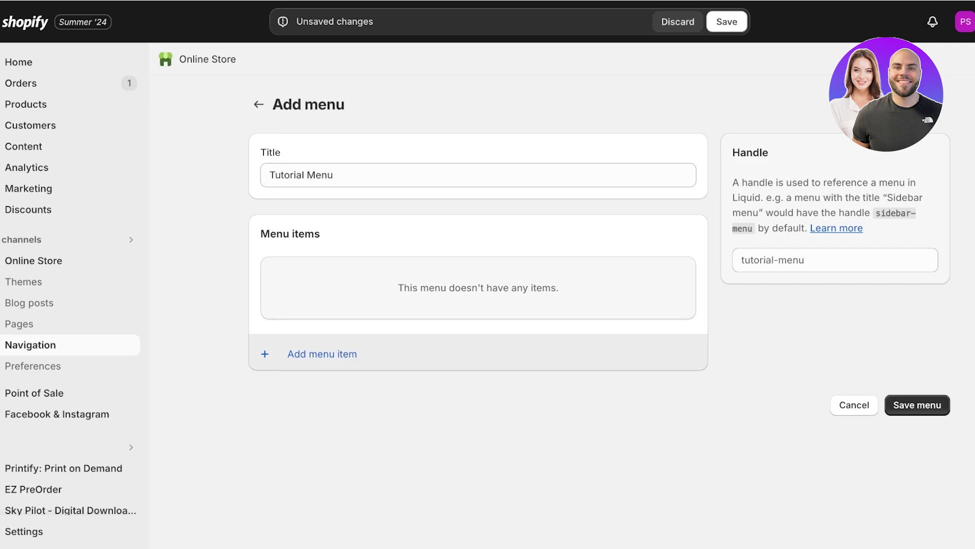
# Add a menu item named Home to Tutorial Menu, linked to the Home page
pyautogui.click(322, 354)
pyautogui.write('Home')
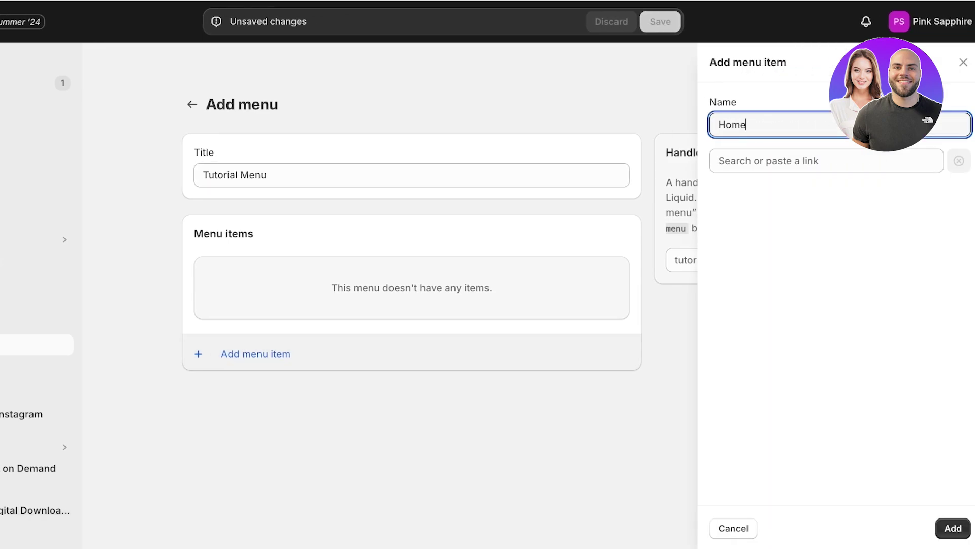
pyautogui.click(826, 161)
pyautogui.click(826, 191)
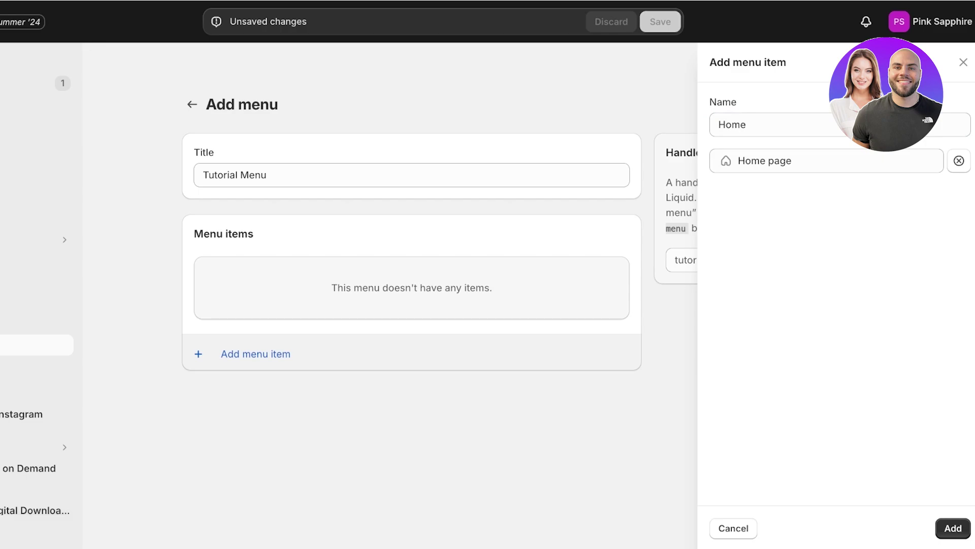
pyautogui.click(952, 528)
# Start a new item in Tutorial Menu and browse the store's collections as possible link targets
pyautogui.click(255, 336)
pyautogui.click(825, 160)
pyautogui.press('Escape')
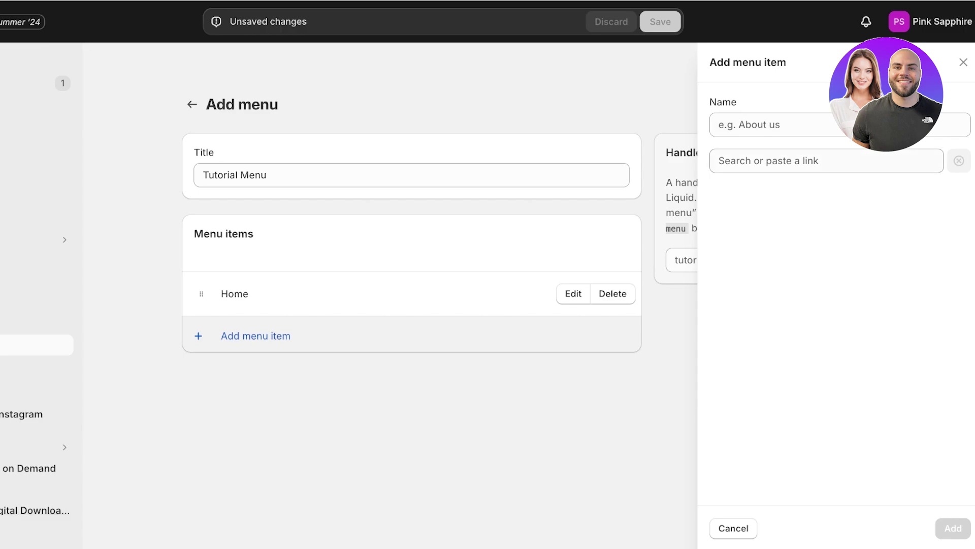
pyautogui.click(826, 161)
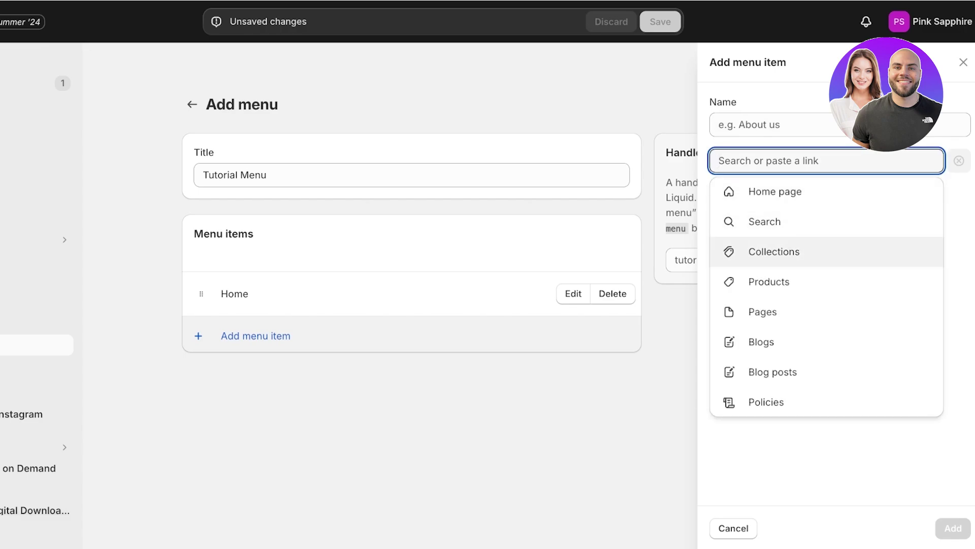
pyautogui.press('Return')
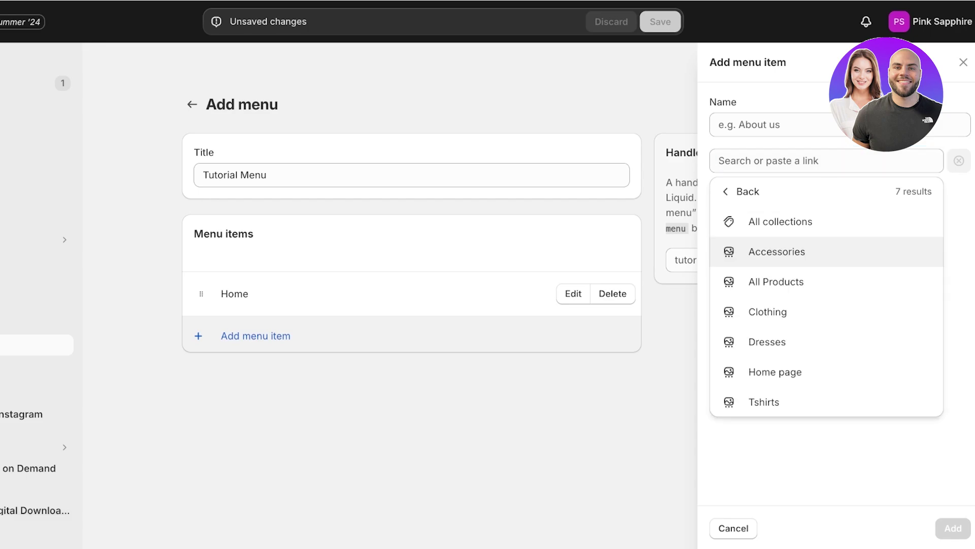
pyautogui.press('Up')
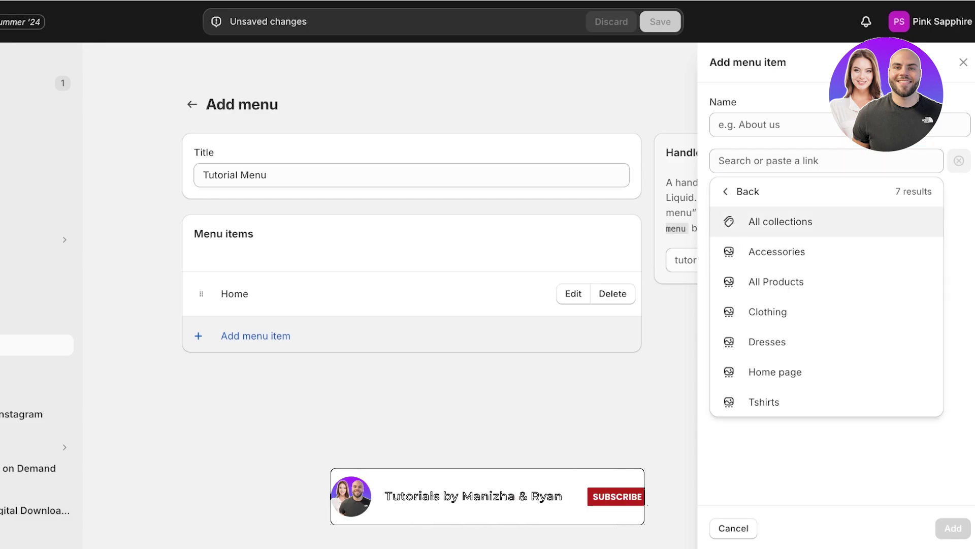
pyautogui.press('Down')
pyautogui.press('Down')
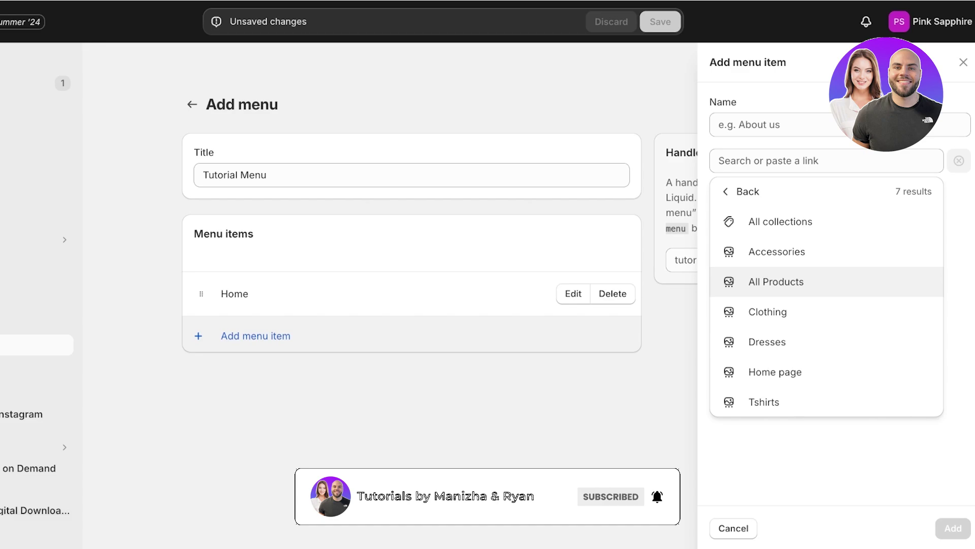
# Add a menu item named Clothing to Tutorial Menu, linked to the Clothing collection
pyautogui.click(769, 125)
pyautogui.write('Women')
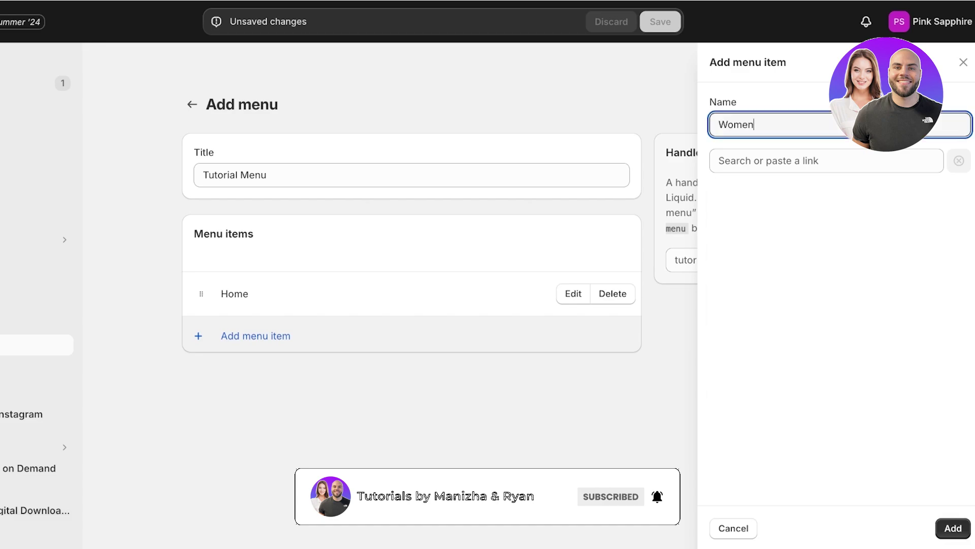
pyautogui.hotkey('ctrl', 'a')
pyautogui.write('Clothing')
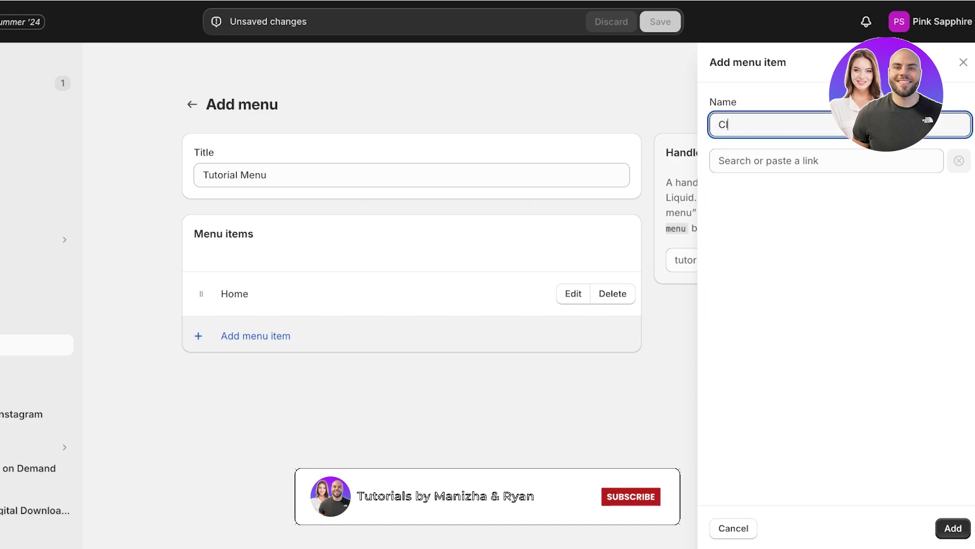
pyautogui.press('Tab')
pyautogui.press('Down')
pyautogui.press('Down')
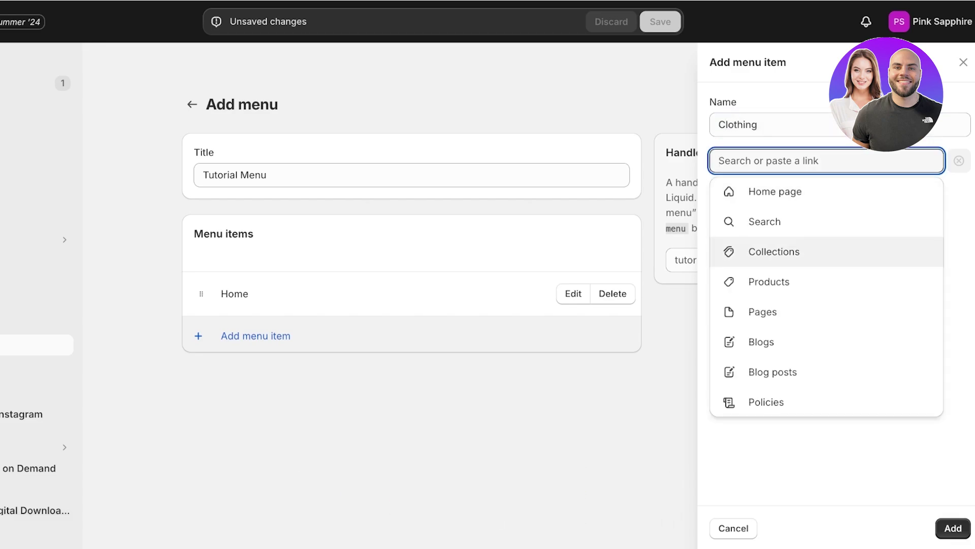
pyautogui.press('Return')
pyautogui.press('Down')
pyautogui.press('Down')
pyautogui.press('Down')
pyautogui.press('Up')
pyautogui.press('Return')
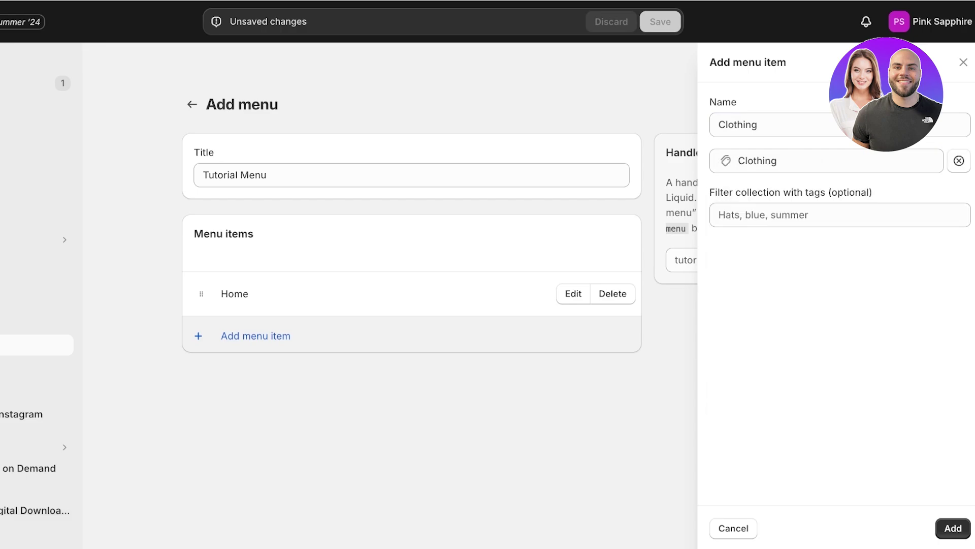
pyautogui.press('Return')
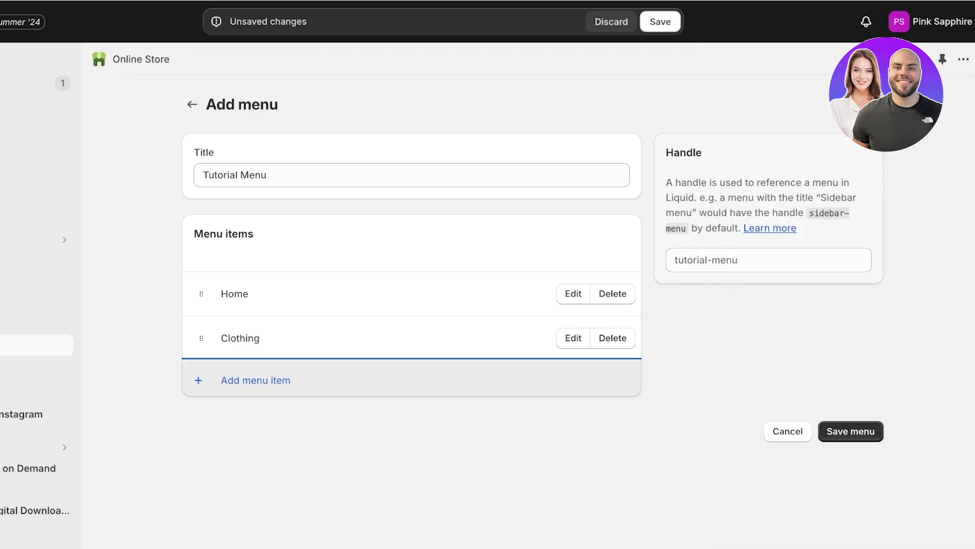
# Add a Dresses menu item to Tutorial Menu, linked to the Dresses collection
pyautogui.press('Return')
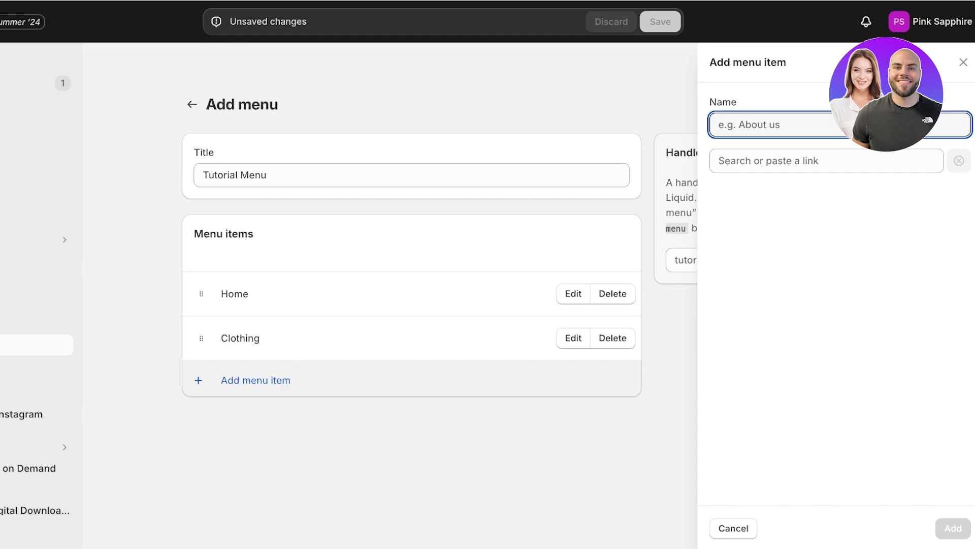
pyautogui.click(825, 160)
pyautogui.click(826, 252)
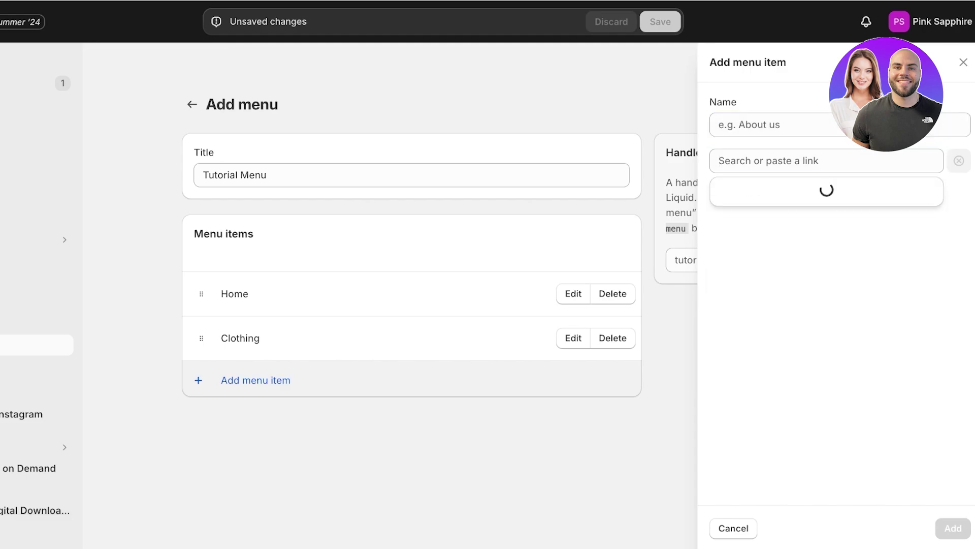
pyautogui.press('Down')
pyautogui.press('Down')
pyautogui.press('Down')
pyautogui.press('Down')
pyautogui.press('Down')
pyautogui.press('Return')
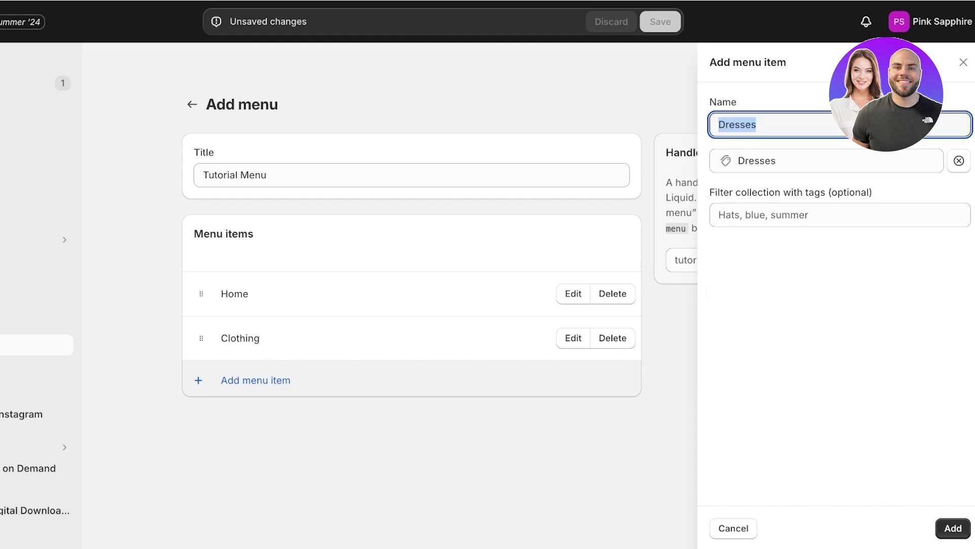
pyautogui.press('Return')
# Add a Tshirts menu item to Tutorial Menu, linked to the Tshirts collection
pyautogui.press('Return')
pyautogui.press('Tab')
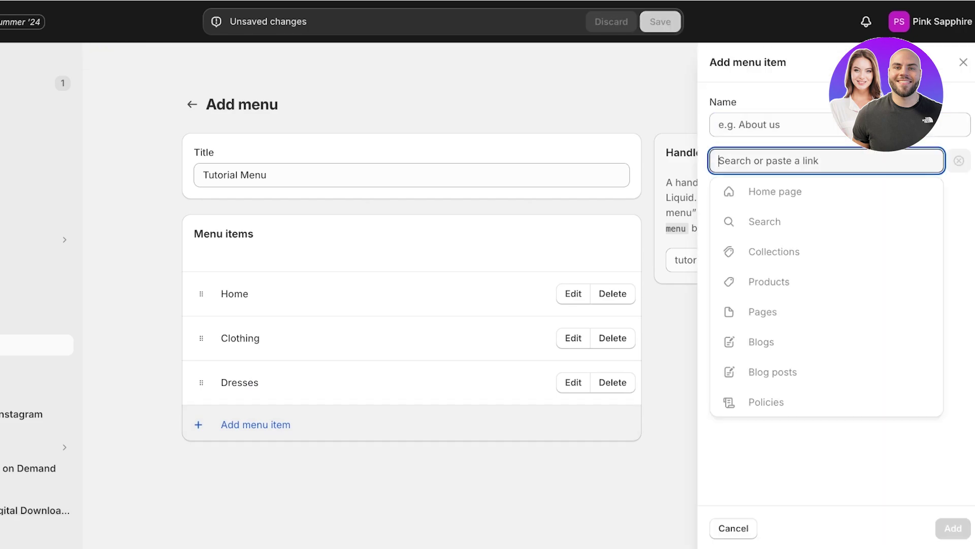
pyautogui.press('Down')
pyautogui.press('Down')
pyautogui.press('Return')
pyautogui.press('Down')
pyautogui.press('Down')
pyautogui.press('Down')
pyautogui.press('Down')
pyautogui.press('Down')
pyautogui.press('Down')
pyautogui.press('Down')
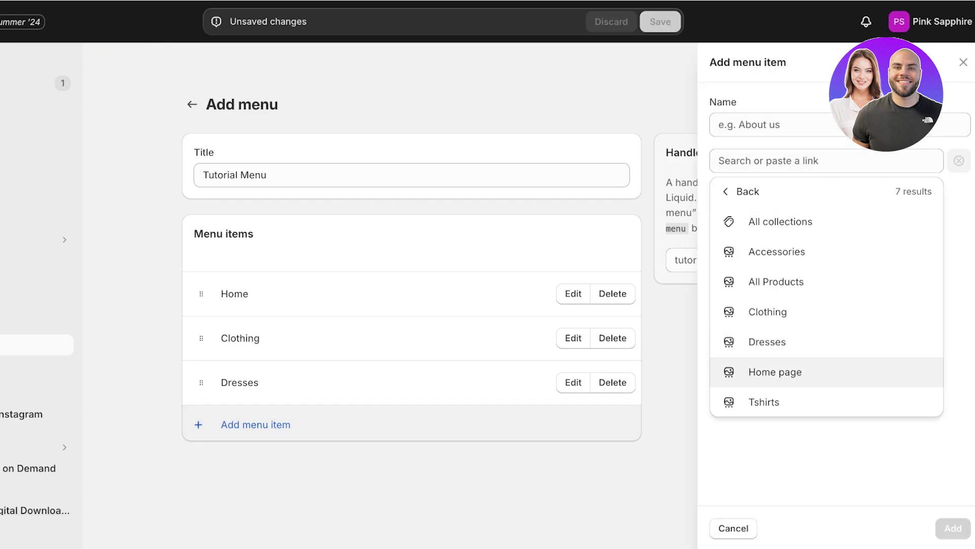
pyautogui.press('Return')
pyautogui.press('Return')
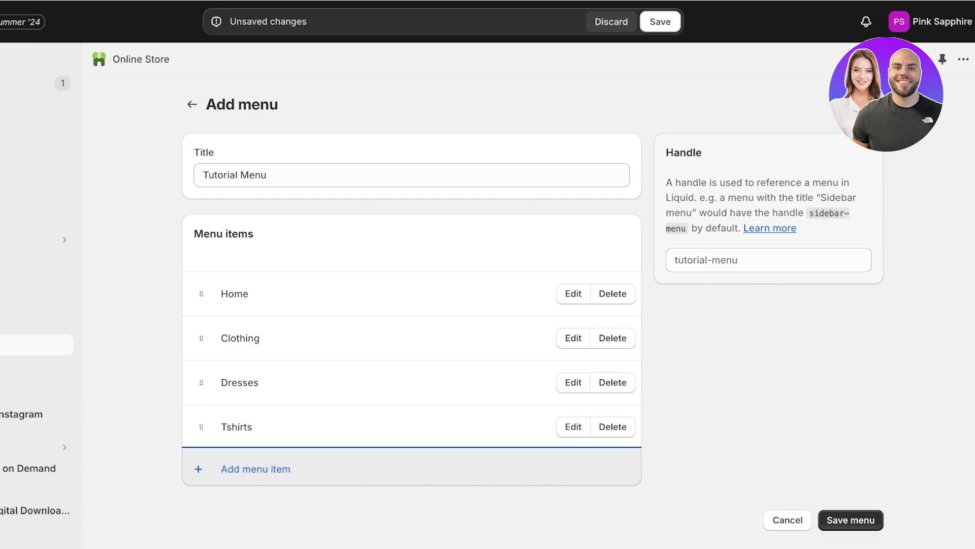
# Nest the Dresses and Tshirts items under Clothing as submenu entries
pyautogui.moveTo(201, 382)
pyautogui.mouseDown()
pyautogui.moveTo(201, 365)
pyautogui.moveTo(253, 364)
pyautogui.mouseUp()
pyautogui.moveTo(202, 465); pyautogui.dragTo(200, 413)
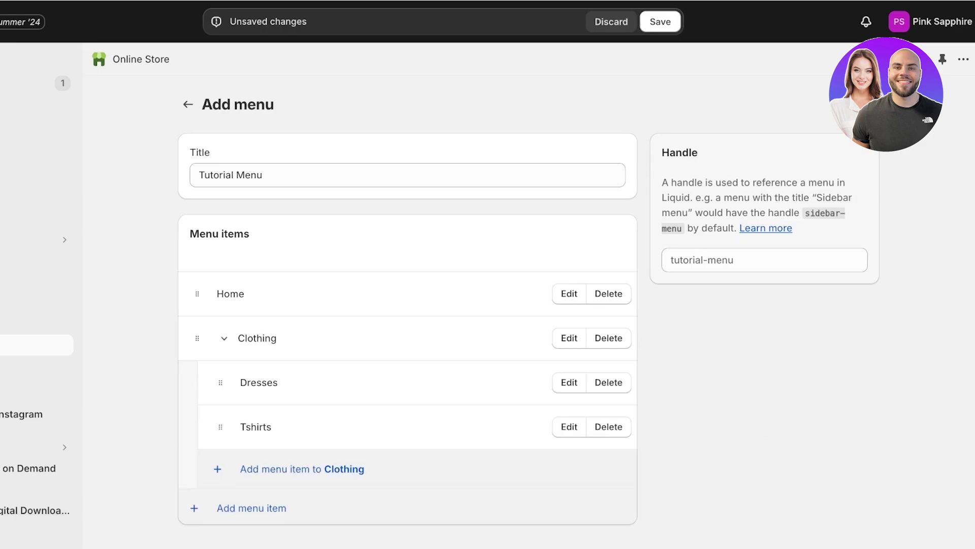
# Start another top-level menu item and review the available link types, including the Policies and Collections options
pyautogui.click(251, 508)
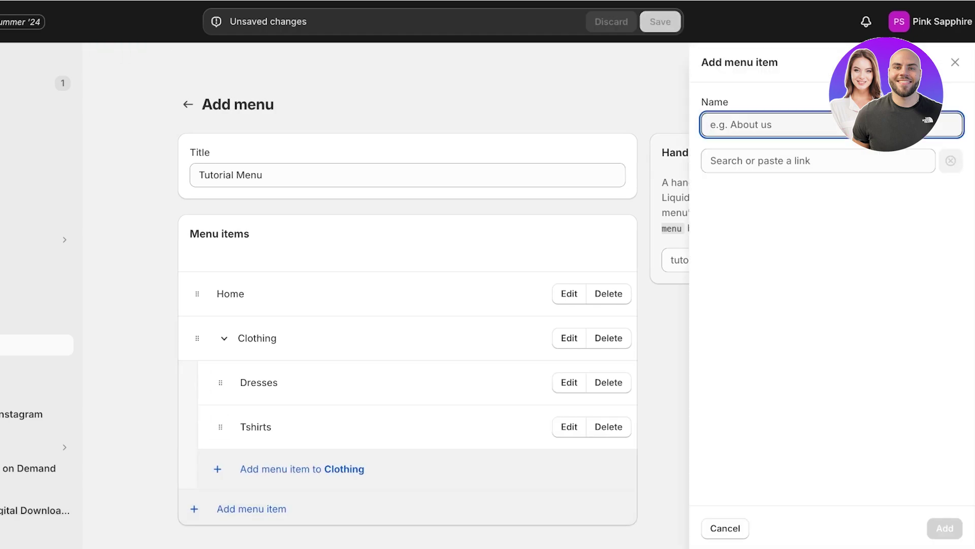
pyautogui.click(818, 161)
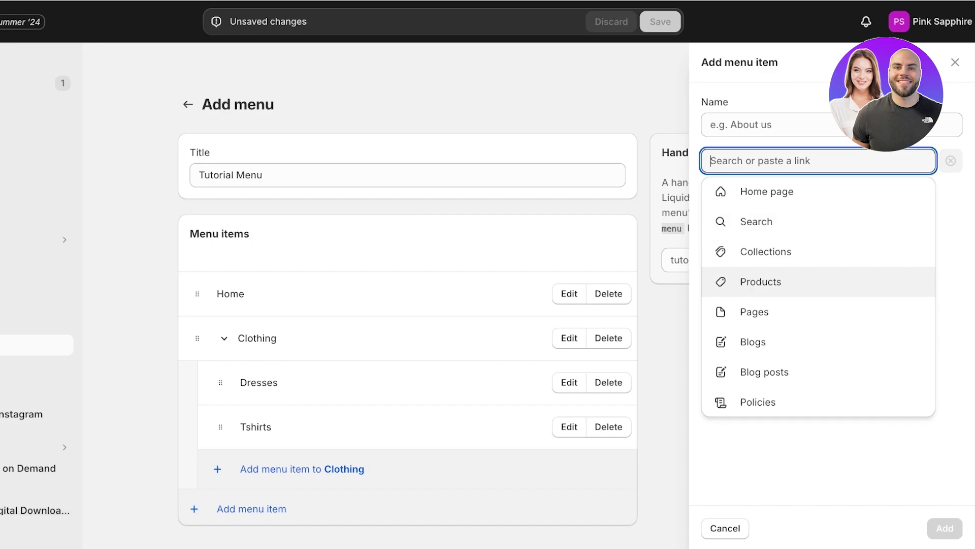
pyautogui.press('Up')
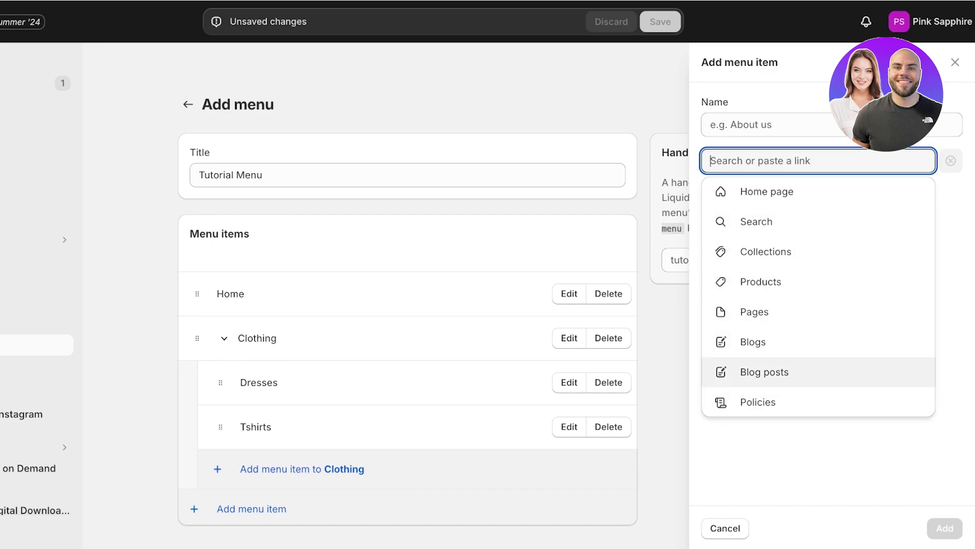
pyautogui.click(758, 401)
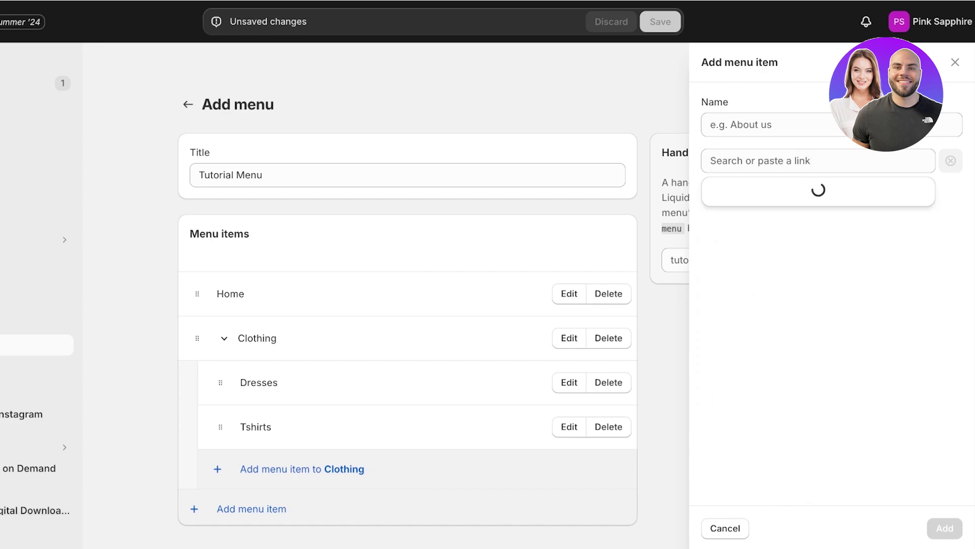
pyautogui.click(734, 191)
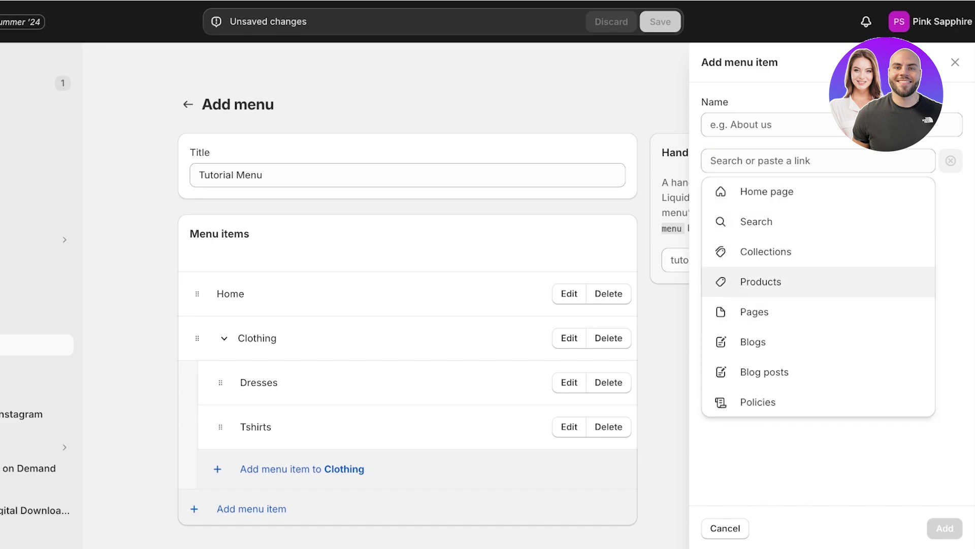
pyautogui.click(766, 252)
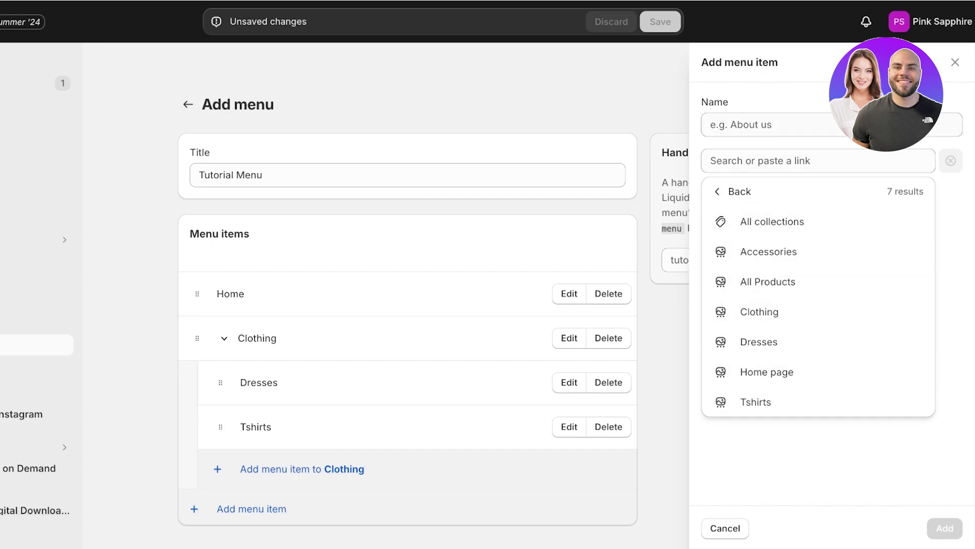
# Add a menu item named All Products linked to All collections, and place it directly below Home
pyautogui.click(765, 125)
pyautogui.write('All')
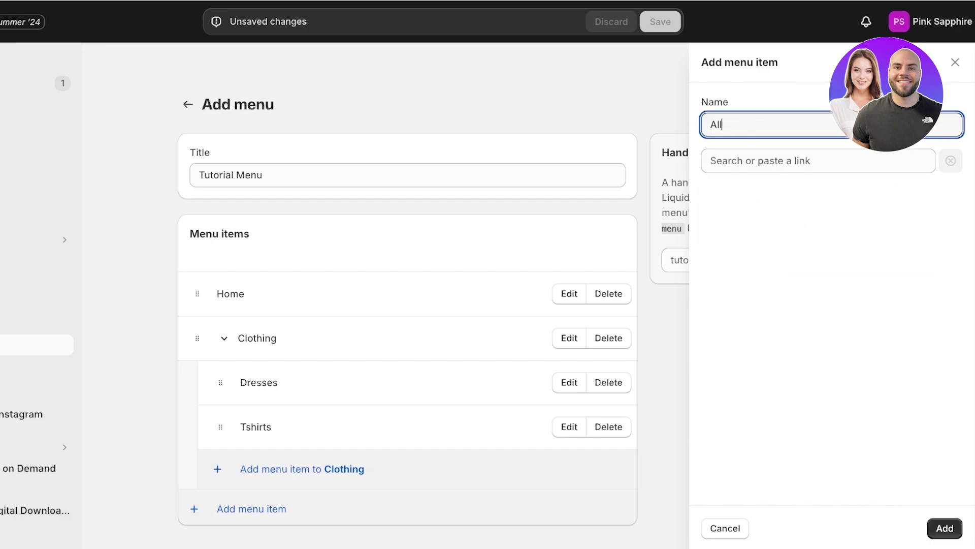
pyautogui.write(' Products')
pyautogui.click(765, 161)
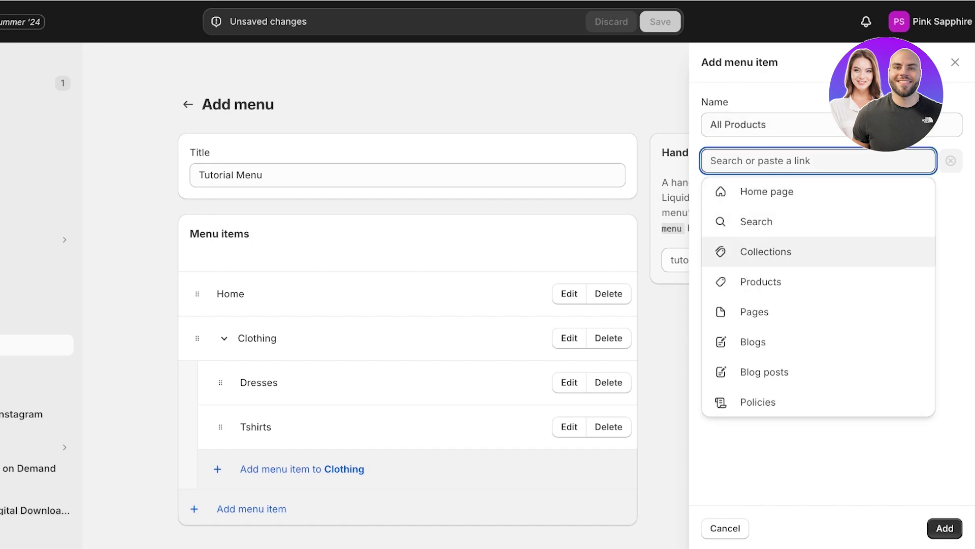
pyautogui.click(766, 251)
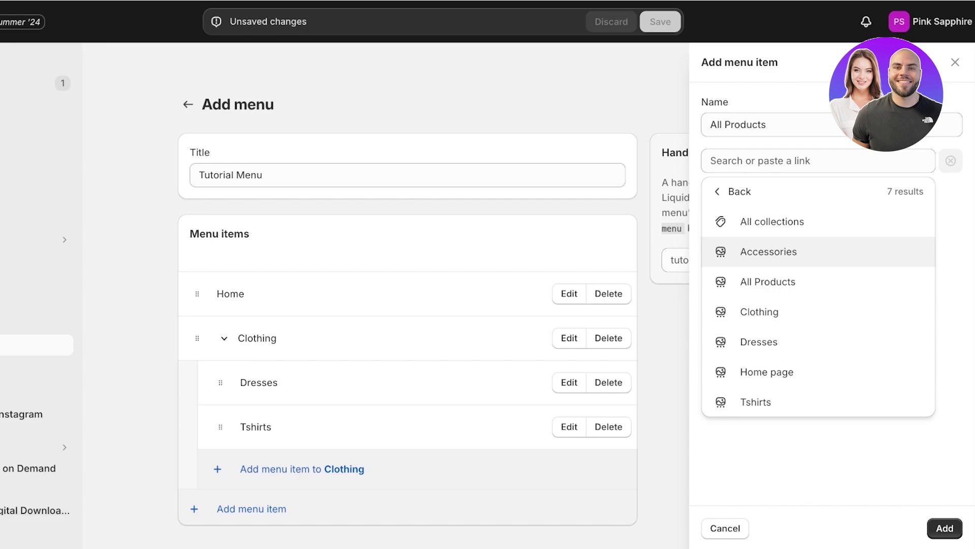
pyautogui.click(772, 222)
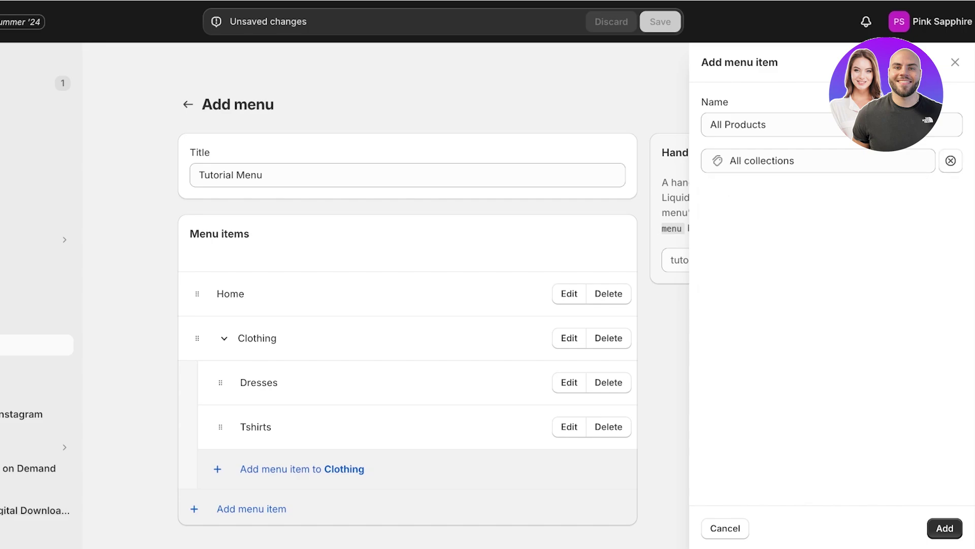
pyautogui.click(944, 528)
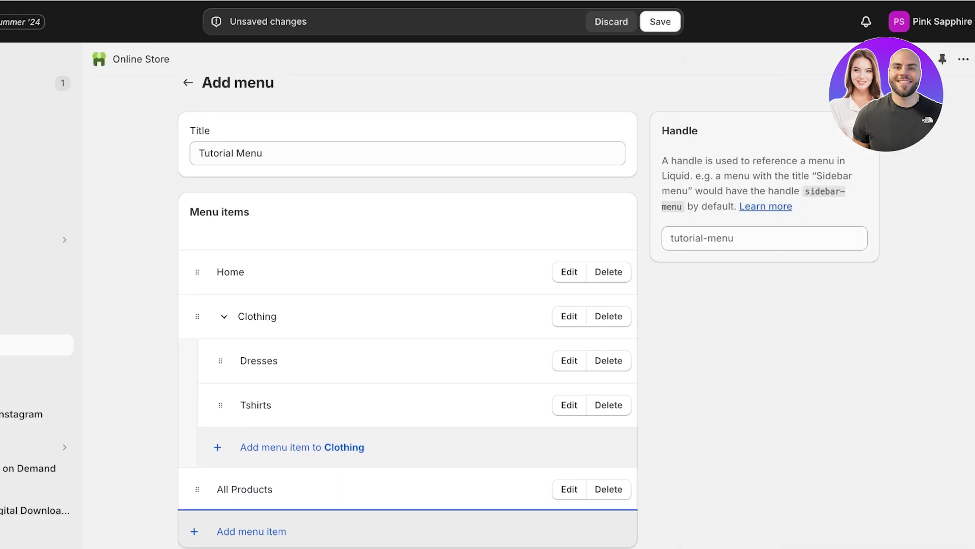
pyautogui.moveTo(197, 488); pyautogui.dragTo(197, 305)
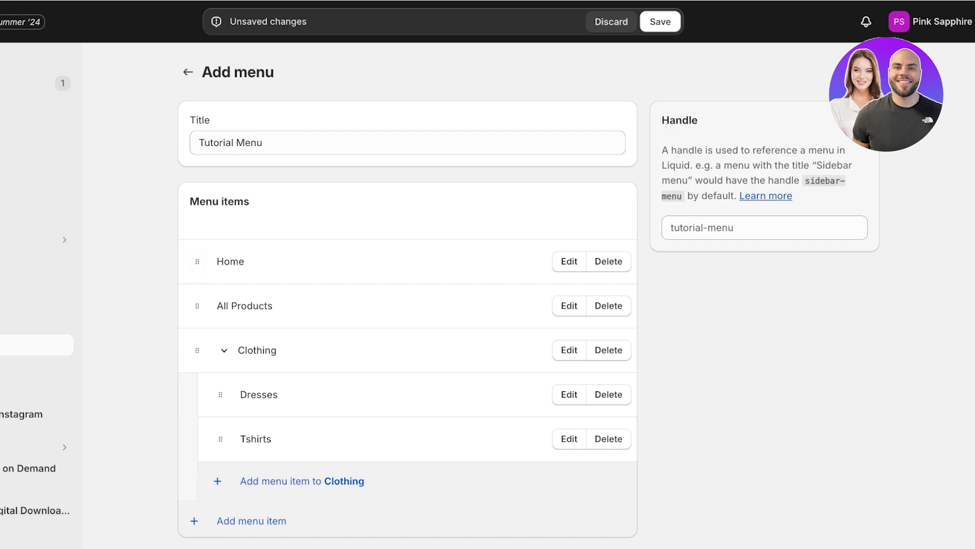
# Add a top-level Accessories menu item linked to the Accessories collection
pyautogui.scroll(-1, 406, 305)
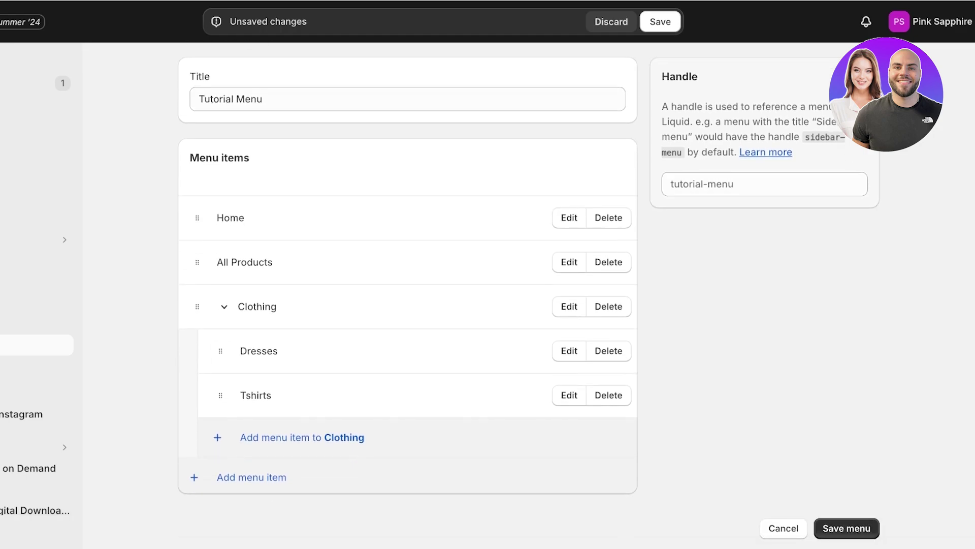
pyautogui.click(252, 477)
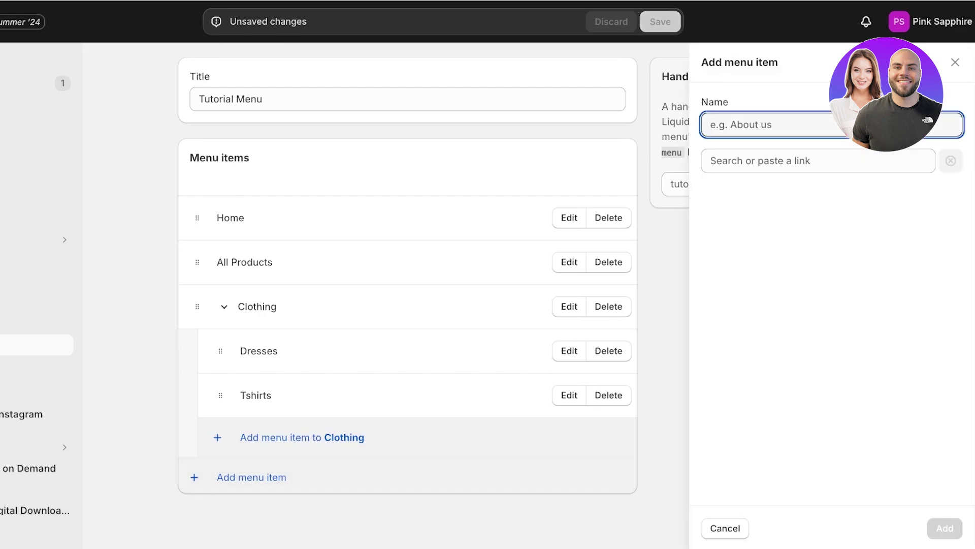
pyautogui.click(817, 160)
pyautogui.click(817, 252)
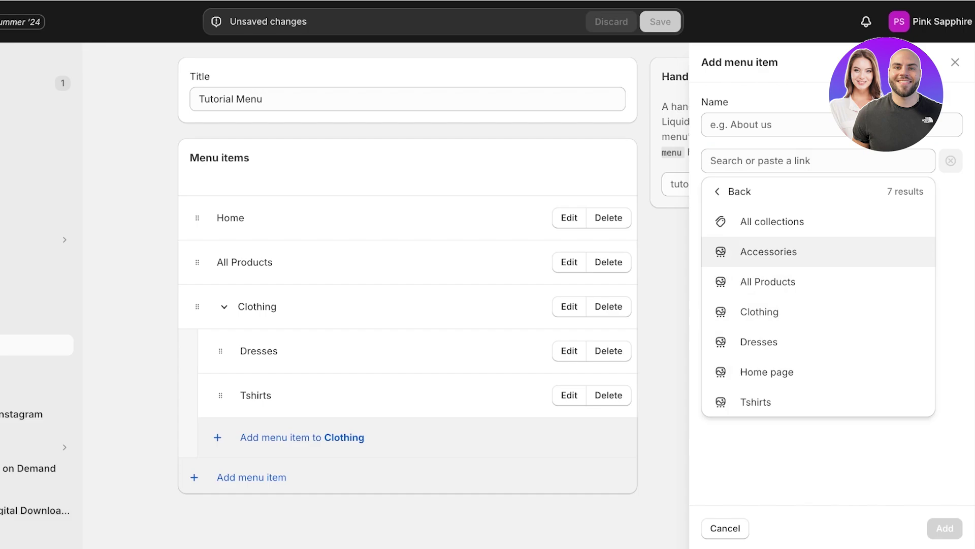
pyautogui.click(768, 252)
pyautogui.click(945, 527)
# Nest Clothing with its subitems under All Products, and collapse the Clothing submenu
pyautogui.scroll(-1, 406, 304)
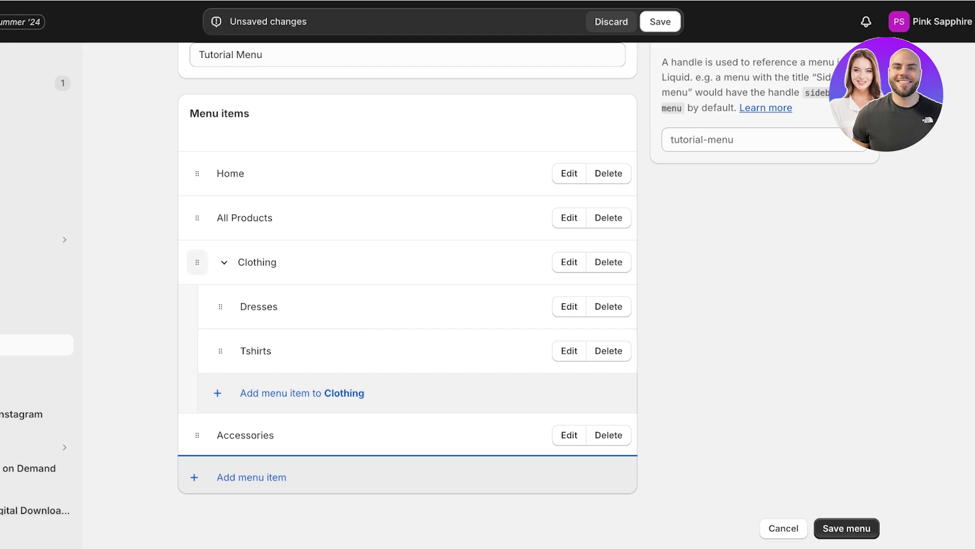
pyautogui.moveTo(197, 262); pyautogui.dragTo(239, 362)
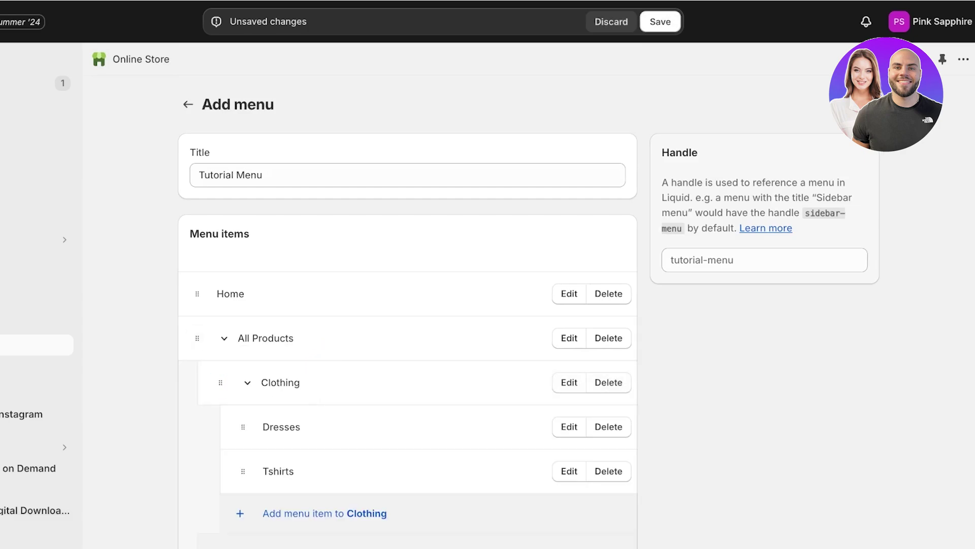
pyautogui.click(224, 338)
pyautogui.click(224, 337)
pyautogui.click(247, 382)
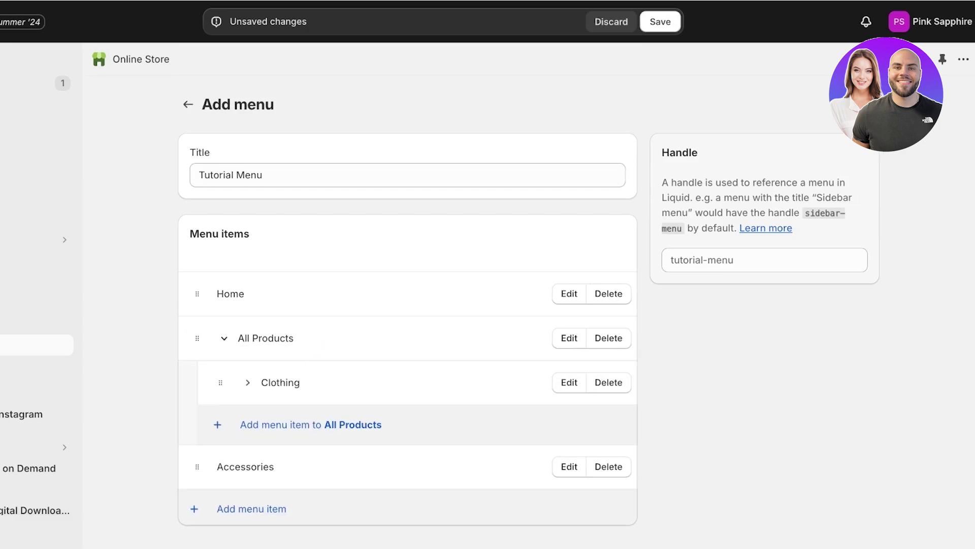
# Nest Accessories under All Products, directly below Clothing and its subitems, and save the menu
pyautogui.click(247, 382)
pyautogui.scroll(-3, 406, 305)
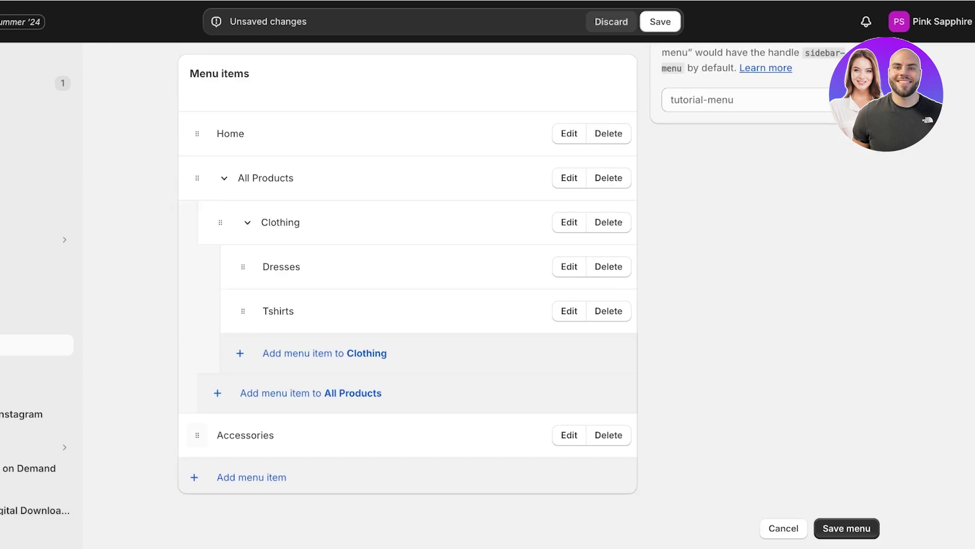
pyautogui.moveTo(197, 435); pyautogui.dragTo(231, 262)
pyautogui.moveTo(218, 309); pyautogui.dragTo(226, 392)
pyautogui.scroll(-3, 406, 305)
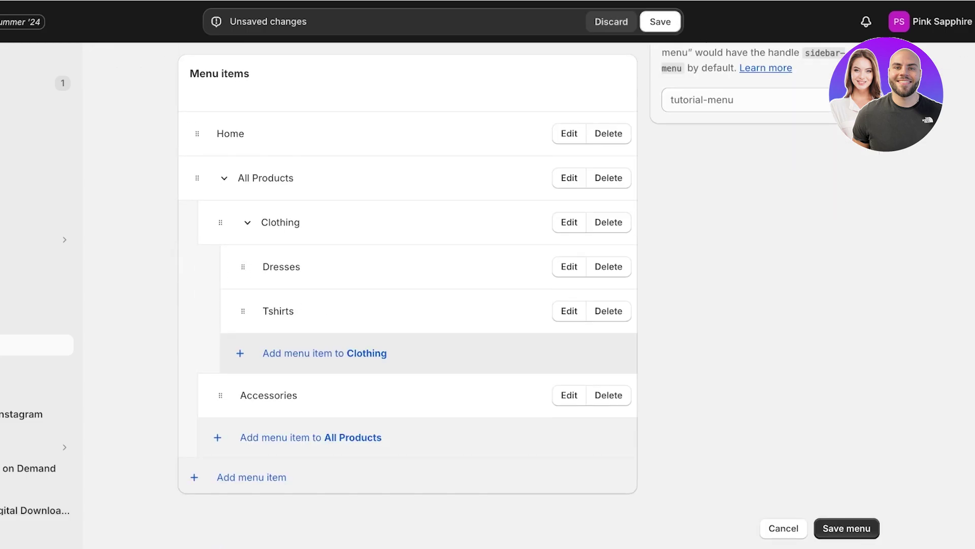
pyautogui.click(847, 528)
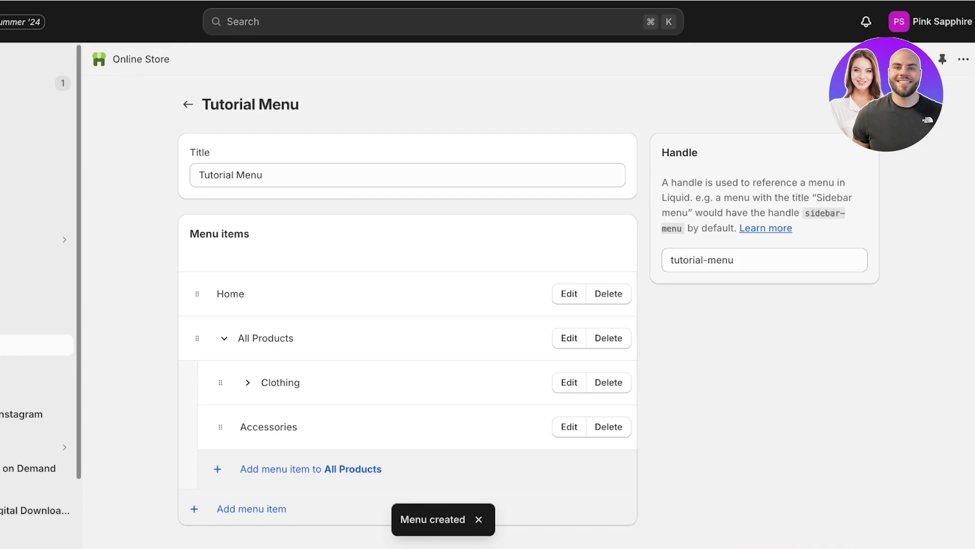
# Assign Tutorial Menu as the menu of the Header section in the Copy of Dawn theme and save the theme
pyautogui.click(32, 261)
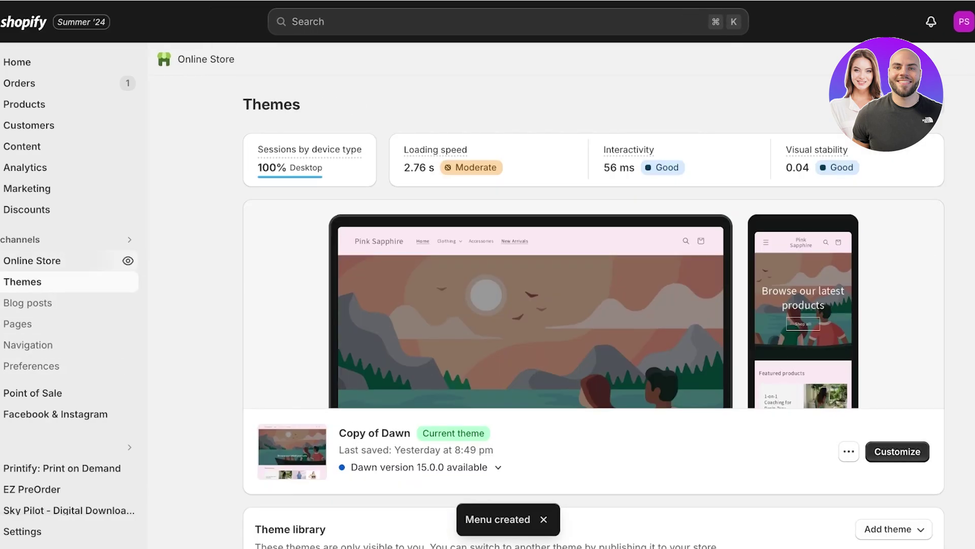
pyautogui.click(897, 451)
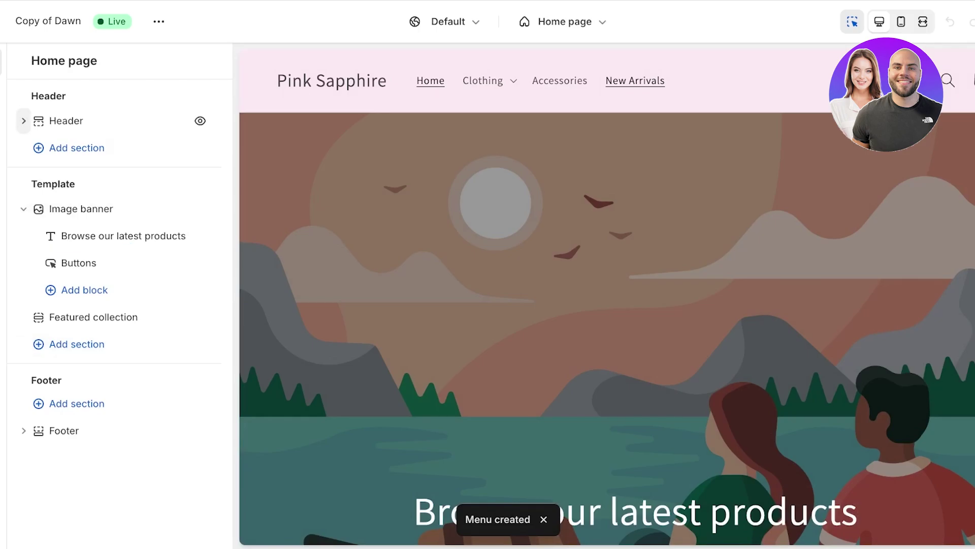
pyautogui.click(123, 134)
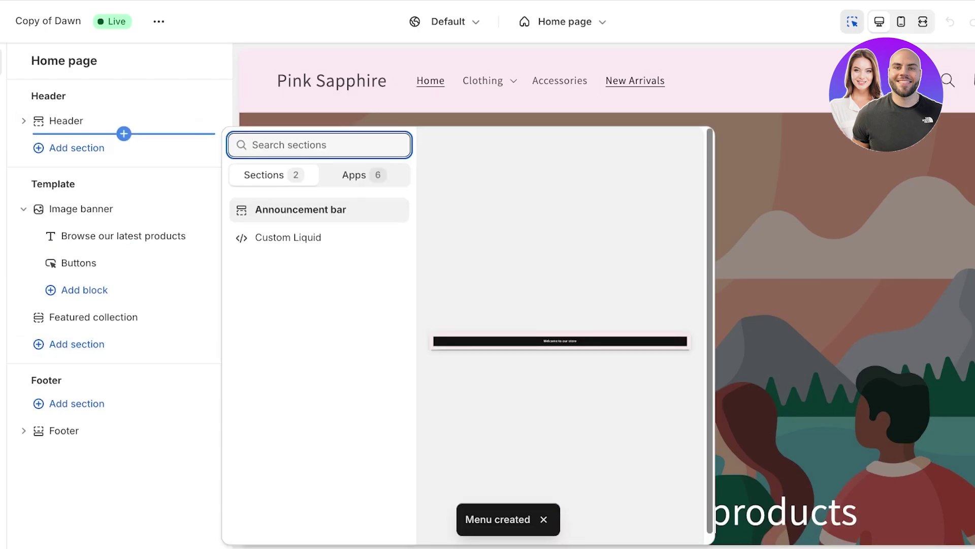
pyautogui.click(123, 133)
pyautogui.click(66, 121)
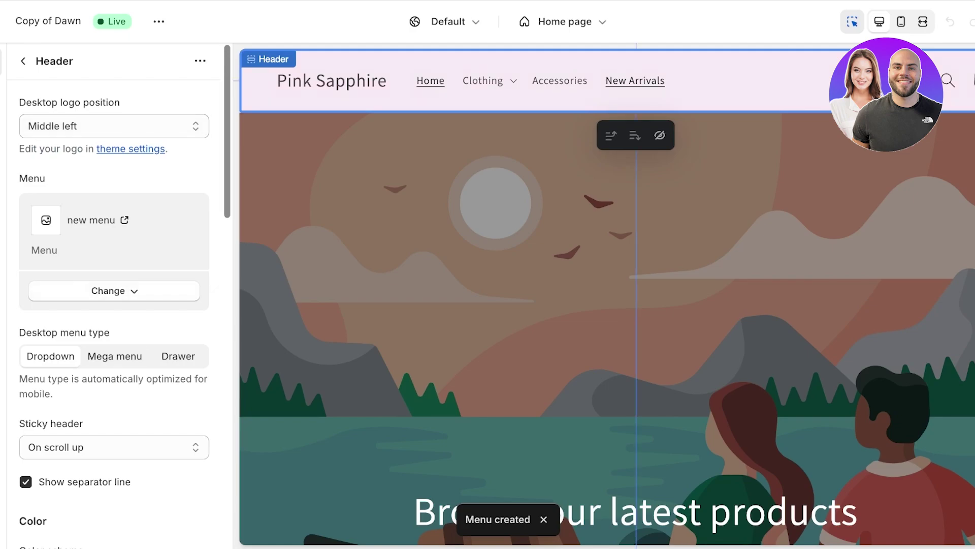
pyautogui.click(114, 290)
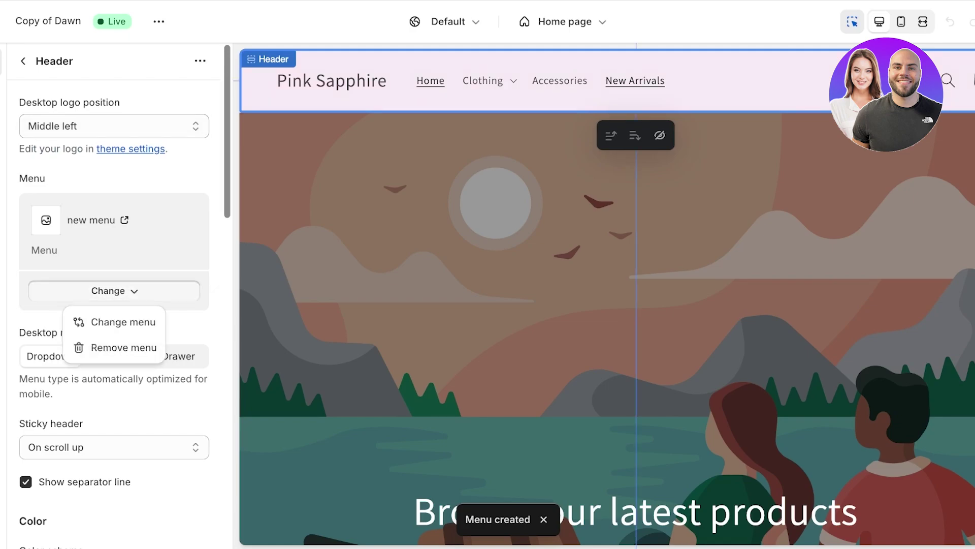
pyautogui.click(118, 320)
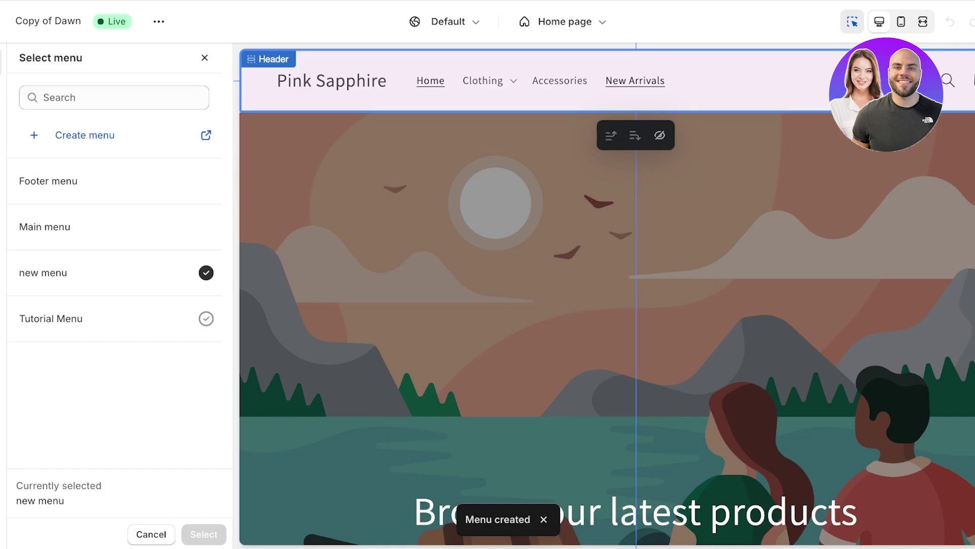
pyautogui.click(114, 319)
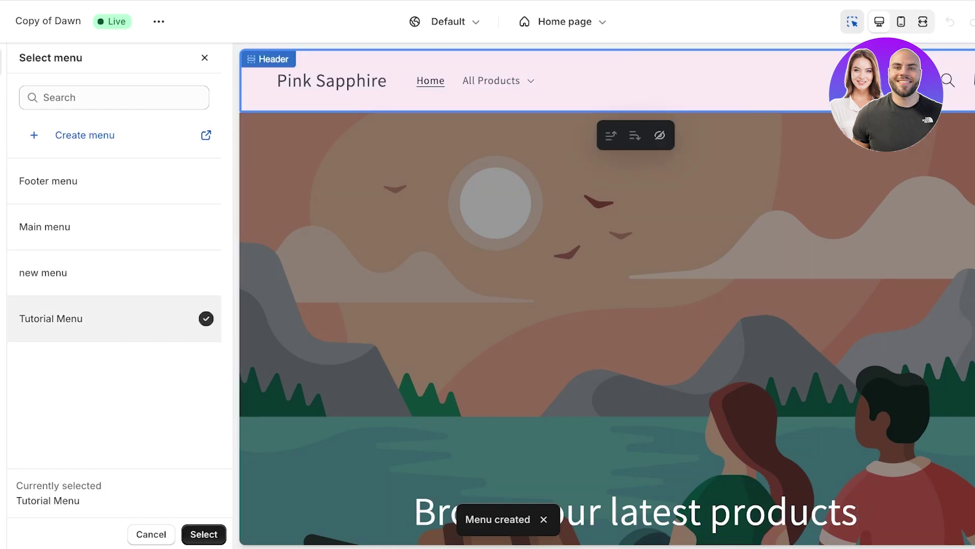
pyautogui.click(203, 534)
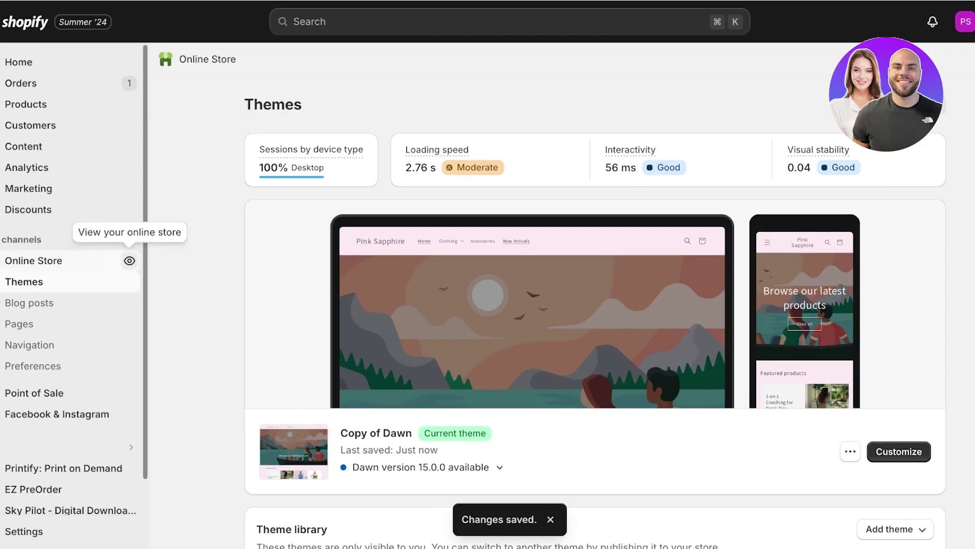
# View the online store and check the All Products menu by visiting its Dresses, Tshirts and Accessories links
pyautogui.click(130, 260)
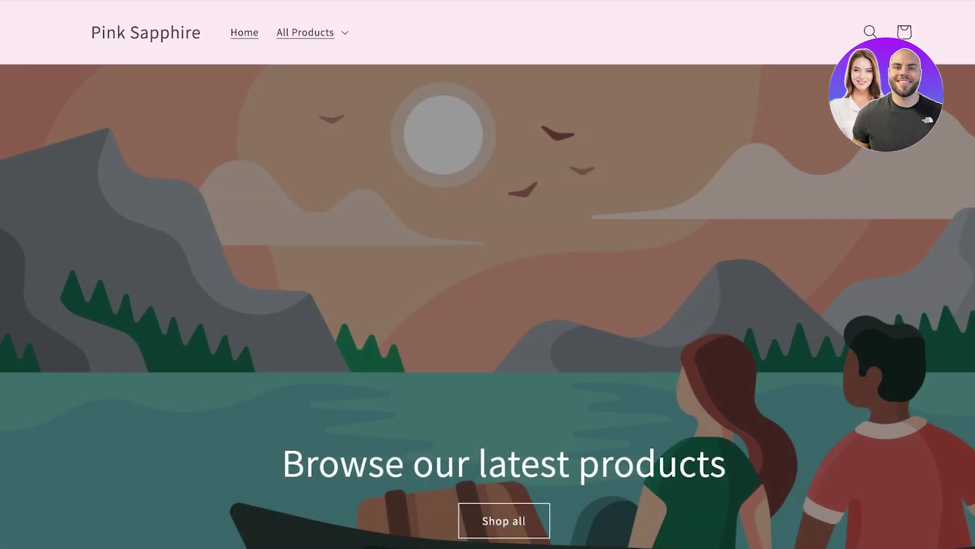
pyautogui.click(311, 32)
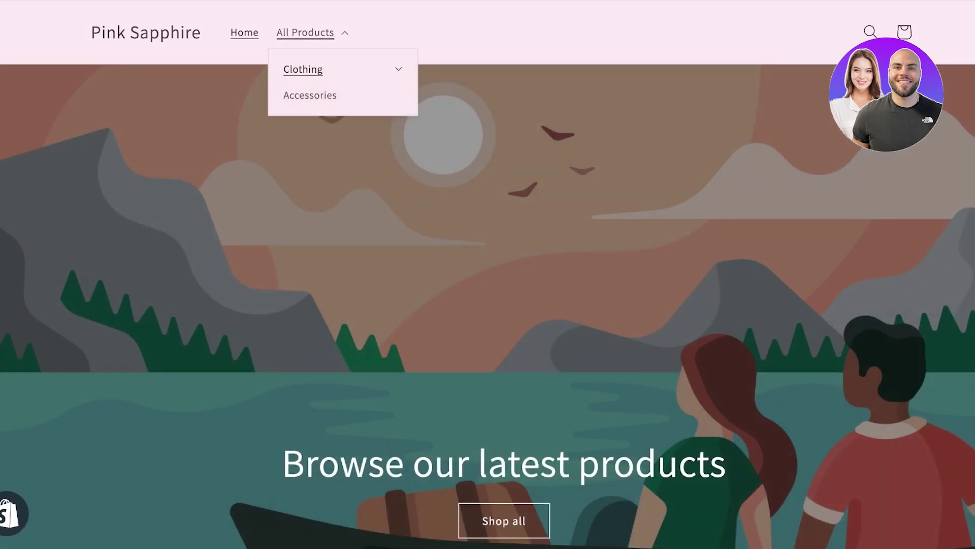
pyautogui.click(303, 69)
pyautogui.click(302, 110)
pyautogui.click(311, 32)
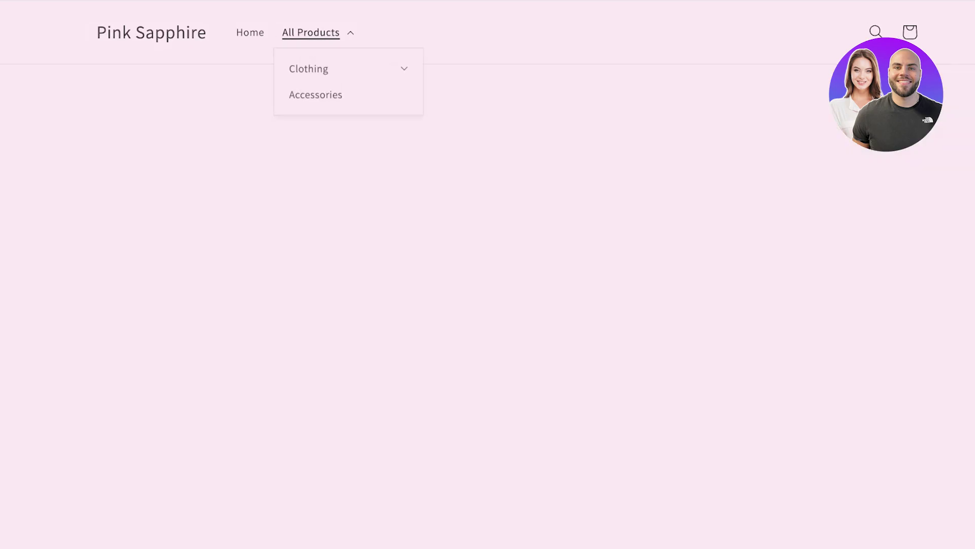
pyautogui.click(308, 68)
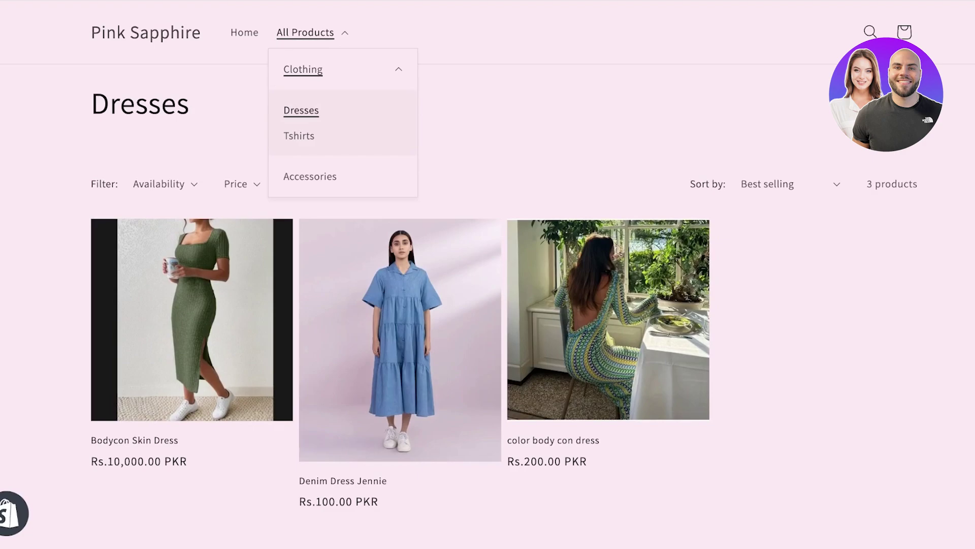
pyautogui.click(299, 136)
pyautogui.click(305, 32)
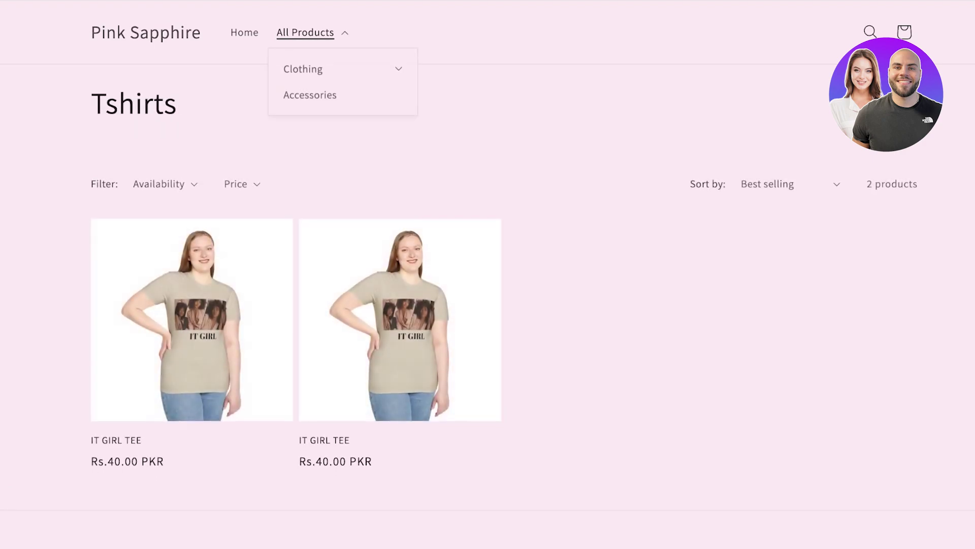
pyautogui.click(310, 95)
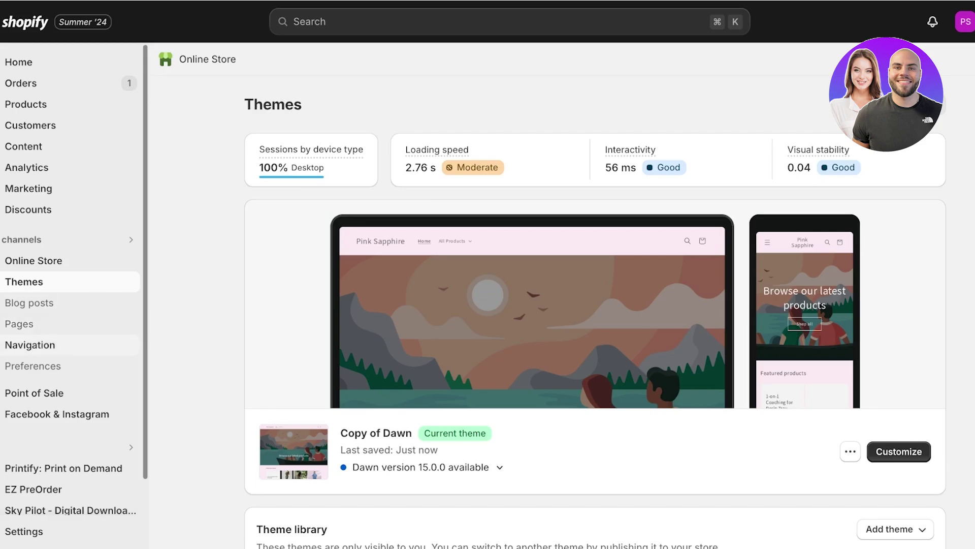
# Go to the store's Navigation page, switch to the Search & Discovery app and pin it
pyautogui.click(30, 345)
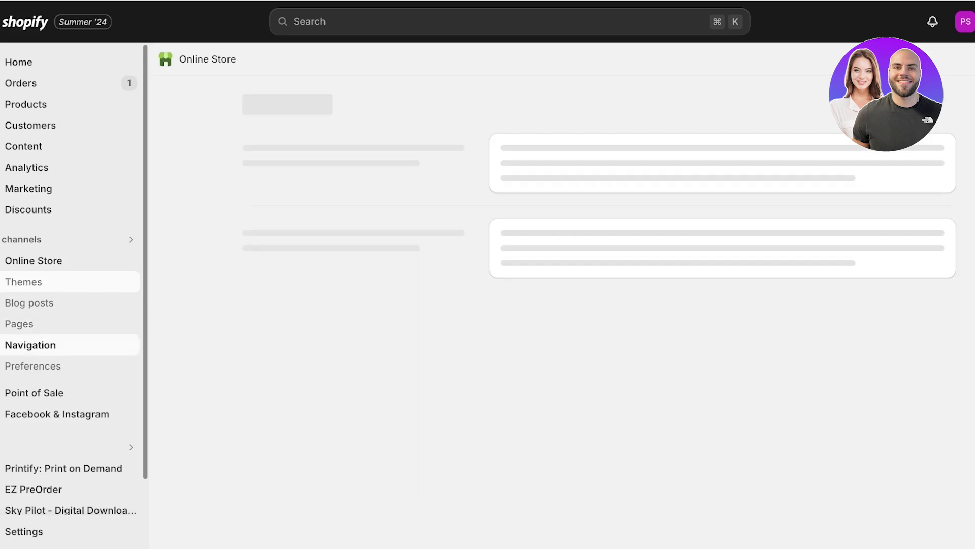
pyautogui.scroll(-1, 594, 316)
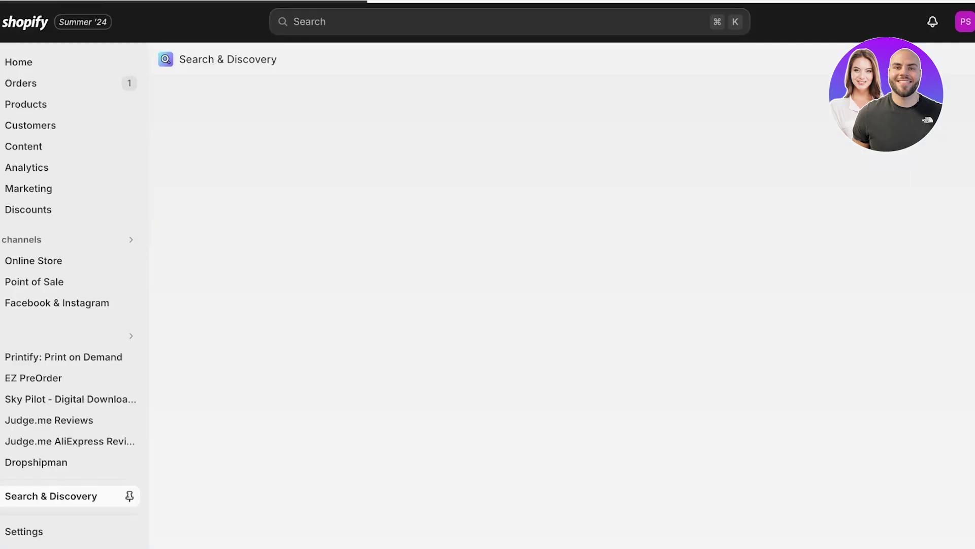
pyautogui.click(129, 495)
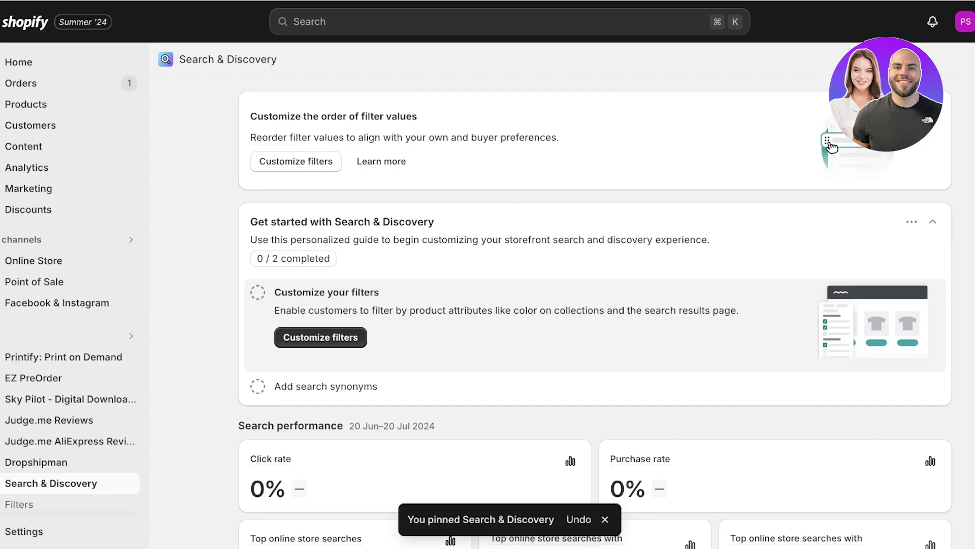
# Start a filter based on the Color product option, examine its values, and return to Home without saving it
pyautogui.scroll(-3, 594, 305)
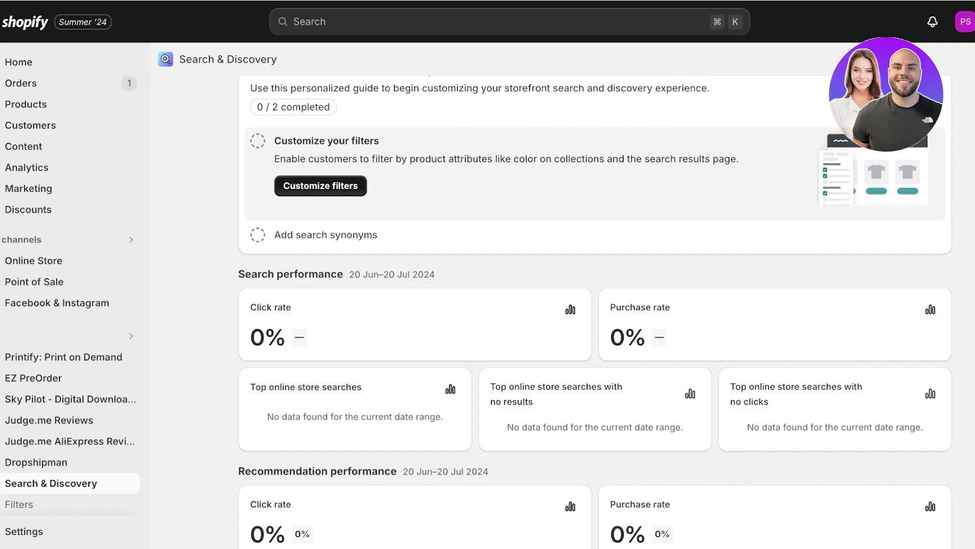
pyautogui.click(320, 185)
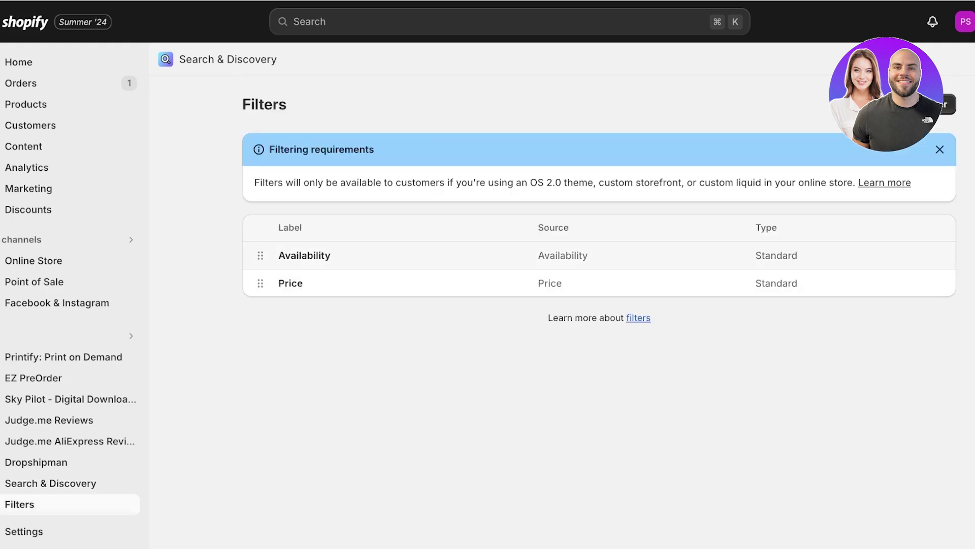
pyautogui.click(935, 104)
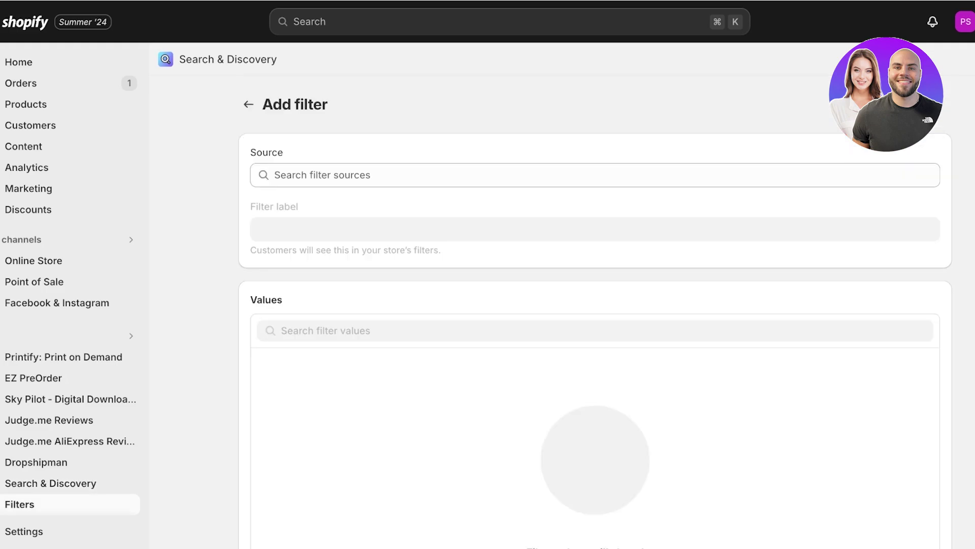
pyautogui.click(594, 175)
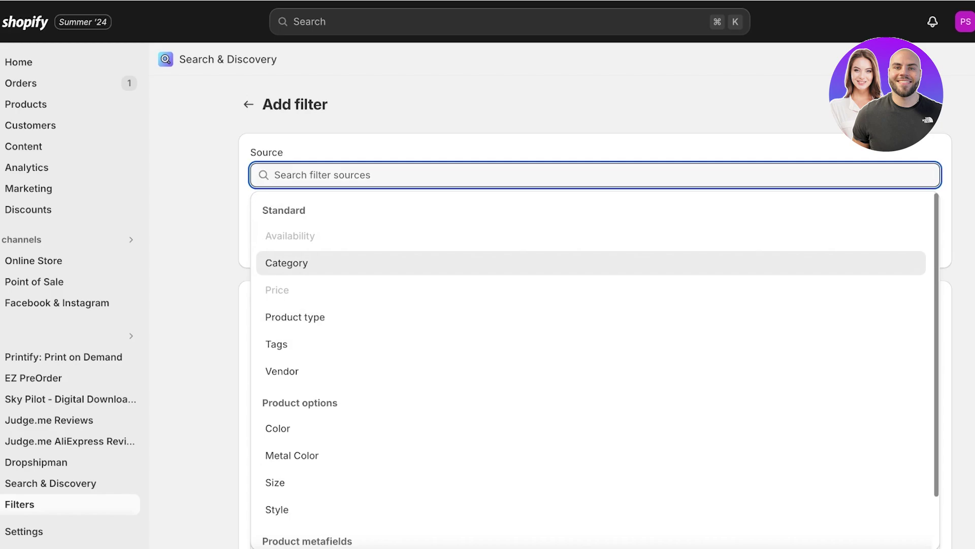
pyautogui.scroll(-2, 589, 355)
pyautogui.click(278, 367)
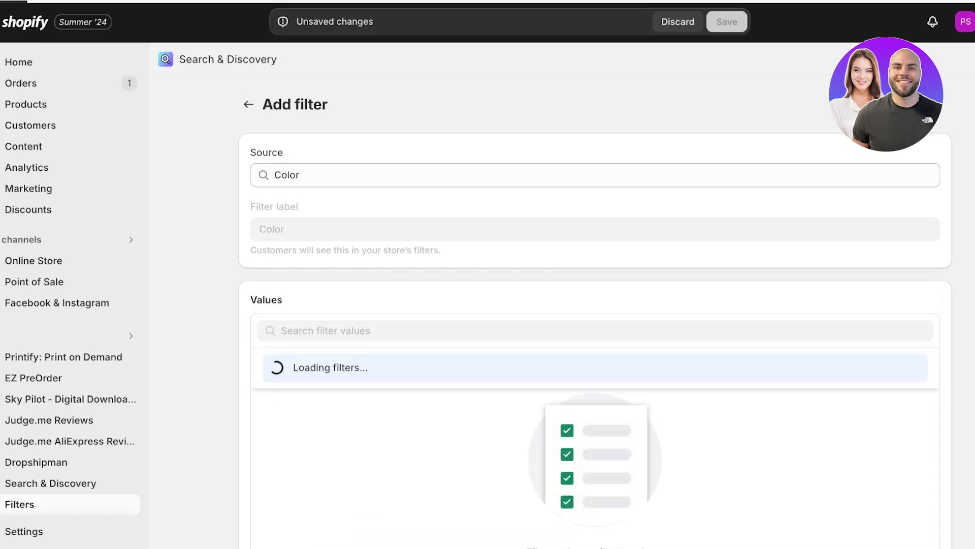
pyautogui.scroll(-3, 589, 330)
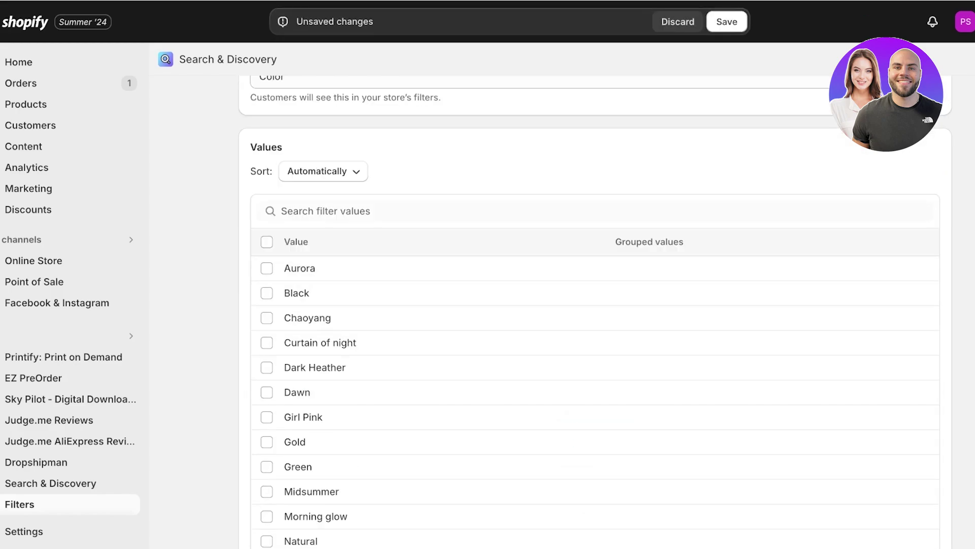
pyautogui.scroll(3, 589, 330)
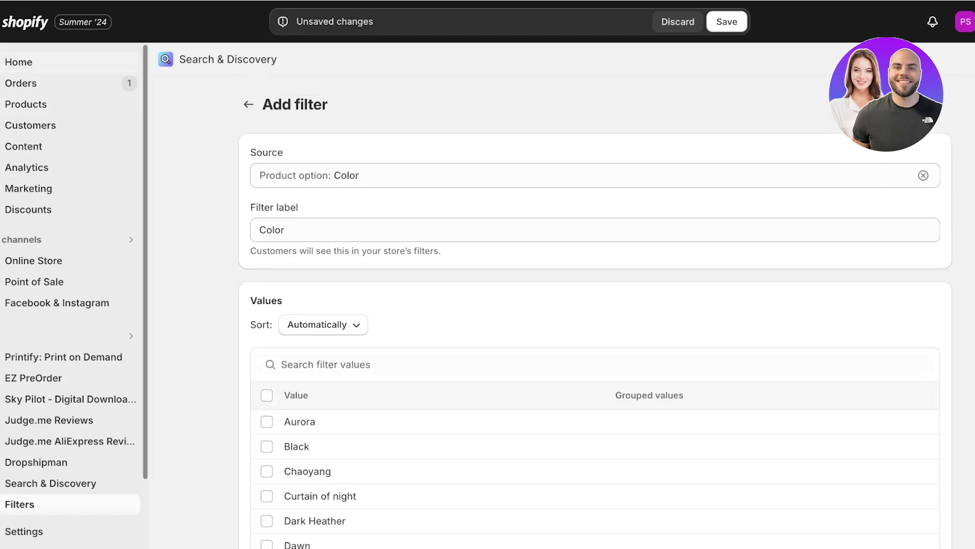
pyautogui.click(19, 62)
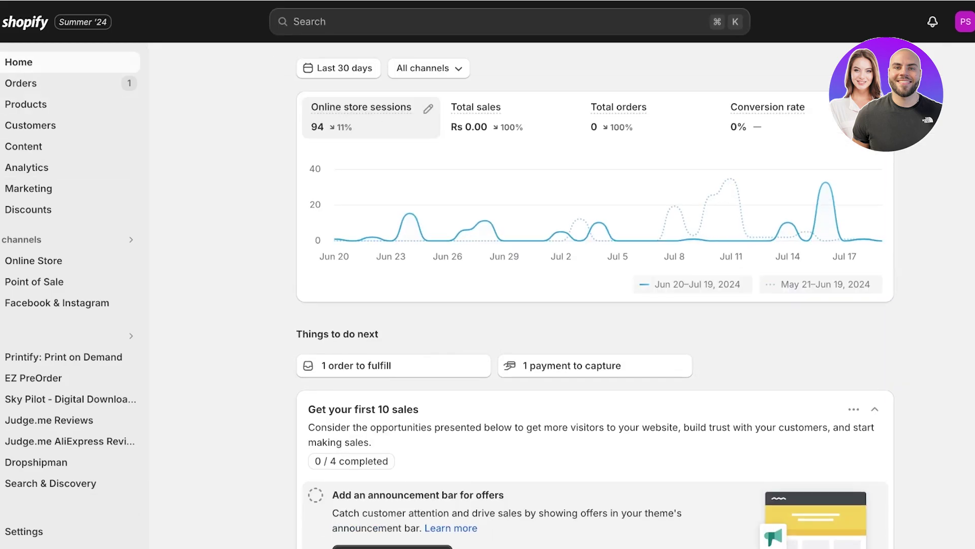